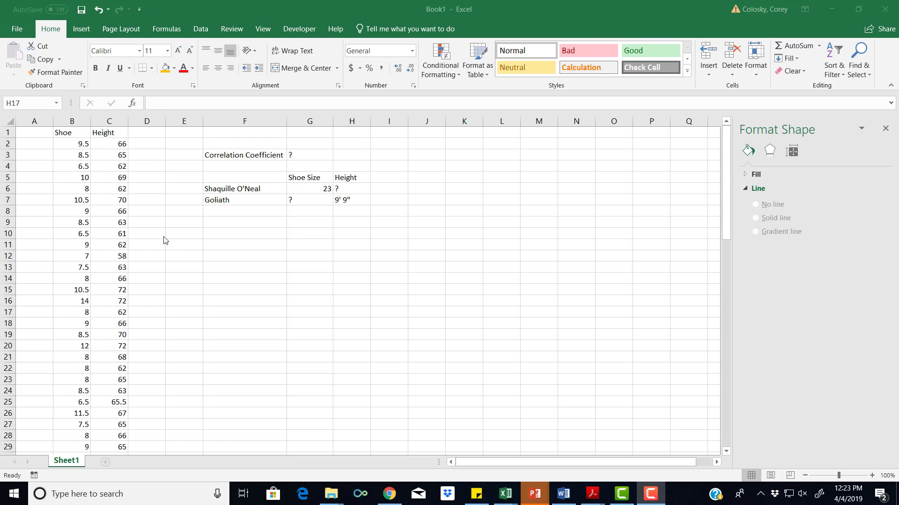
- Calculate the correlation coefficient in G3 with =CORREL(B2:B38,C2:C38), comparing the shoe sizes with the heights
{"action": "left_click", "coordinate": [303, 158]}
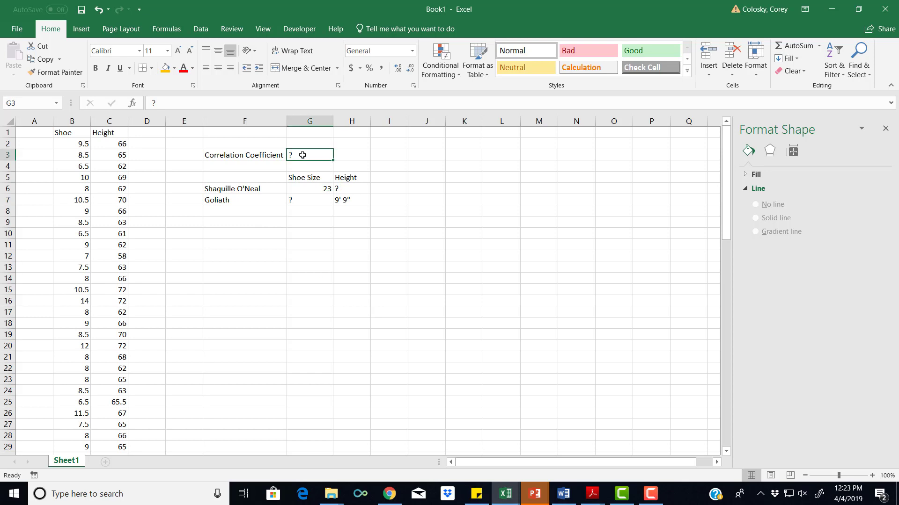
{"action": "type", "text": "="}
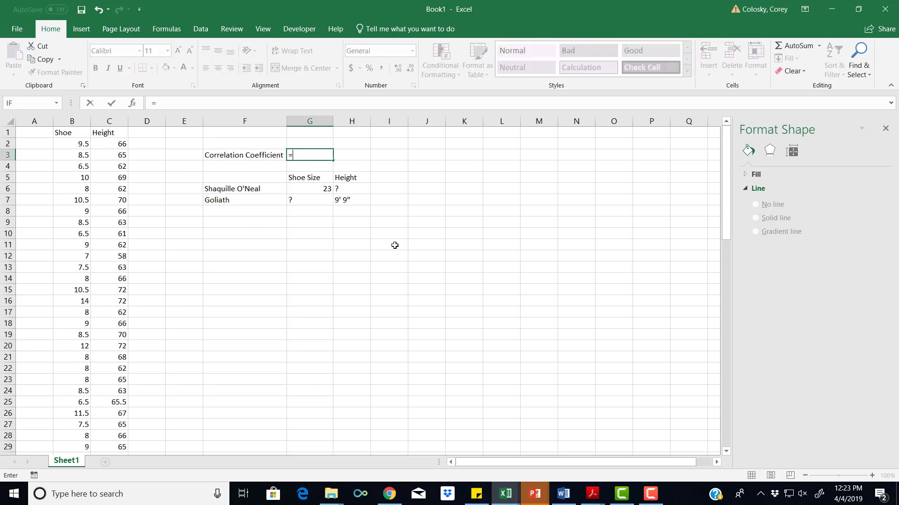
{"action": "type", "text": "co"}
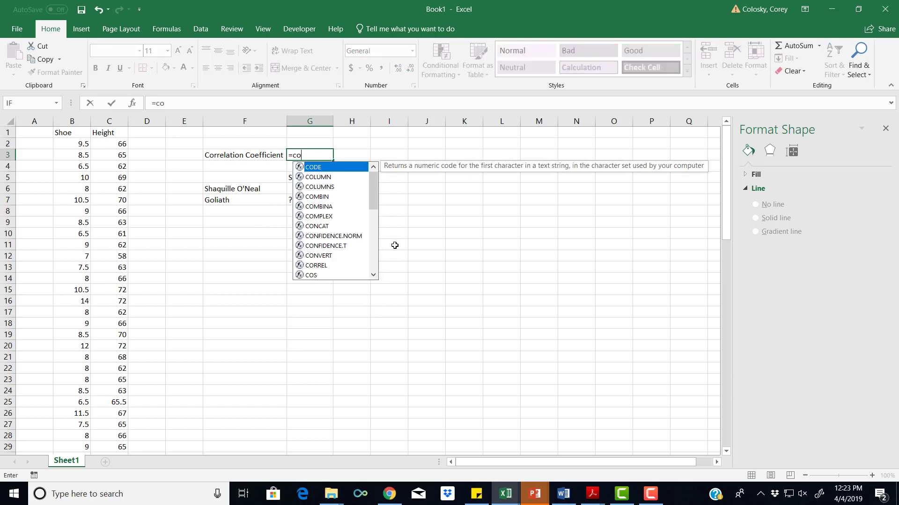
{"action": "type", "text": "rrel"}
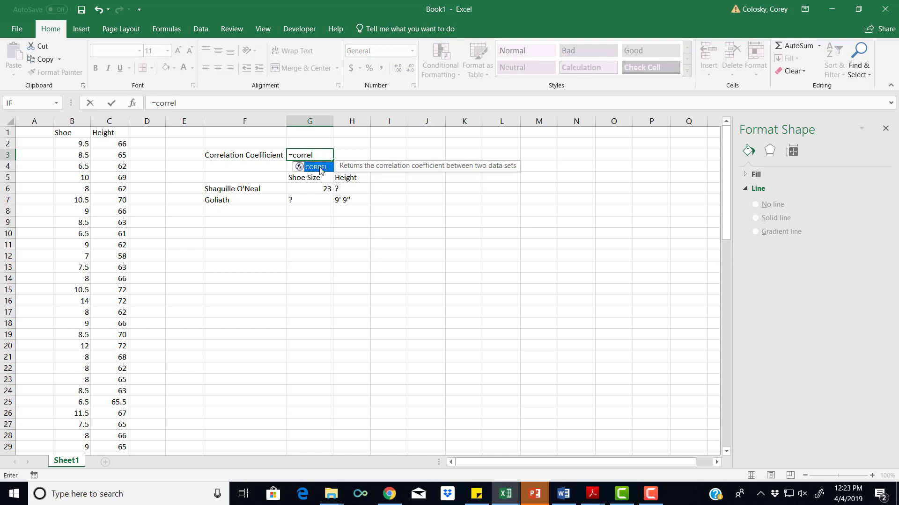
{"action": "type", "text": "("}
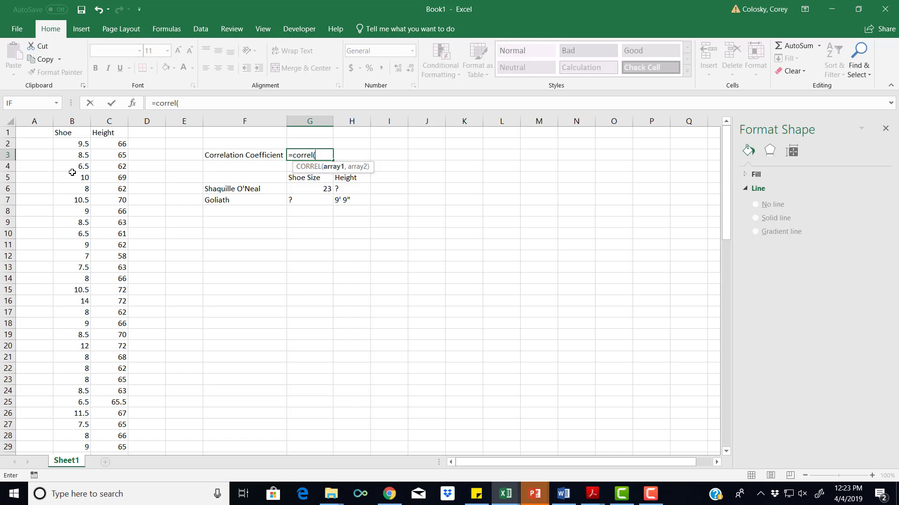
{"action": "left_click_drag", "start_coordinate": [79, 143], "coordinate": [78, 425]}
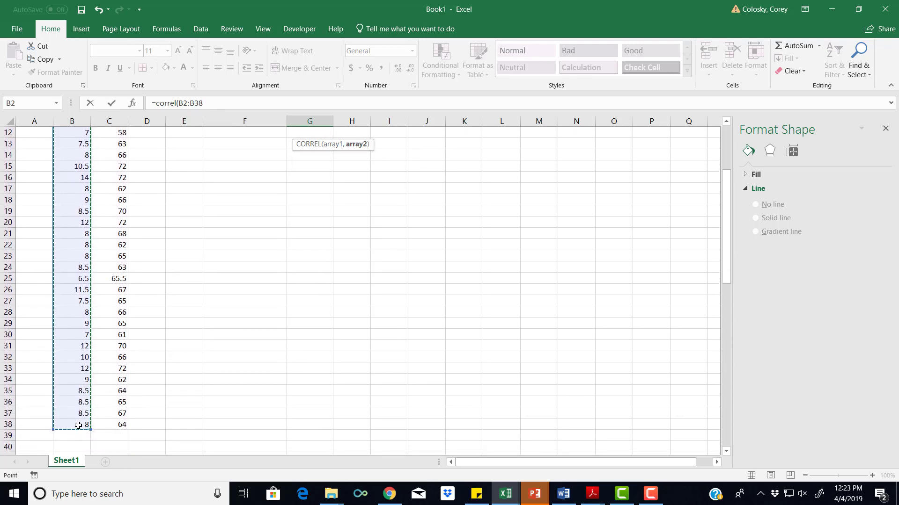
{"action": "type", "text": ","}
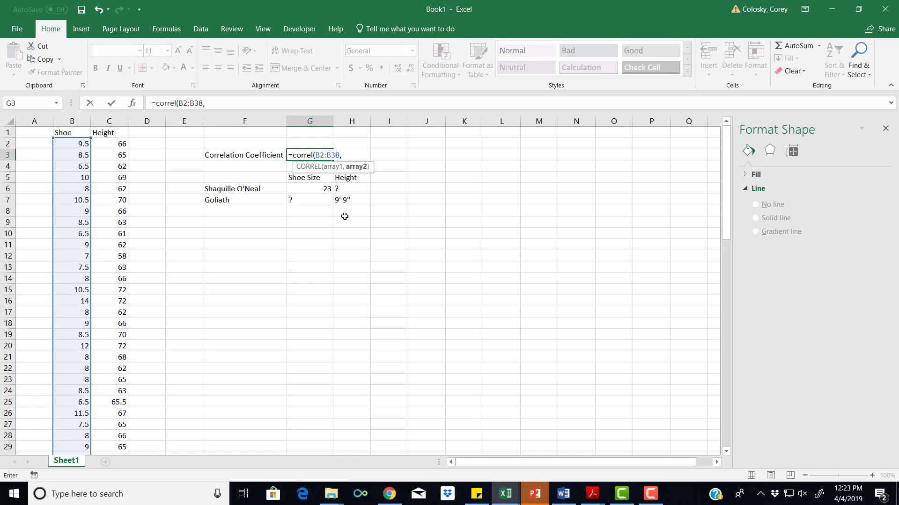
{"action": "left_click", "coordinate": [115, 145]}
{"action": "left_click_drag", "start_coordinate": [115, 144], "coordinate": [111, 440]}
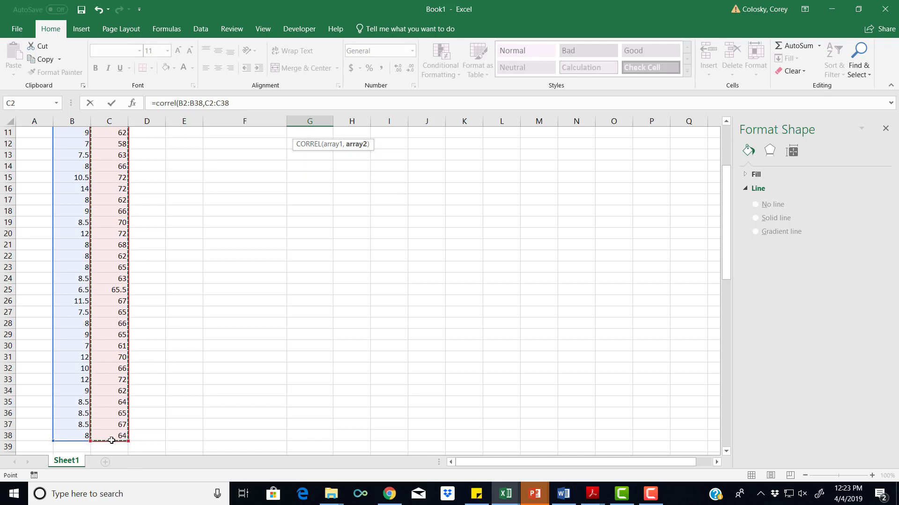
{"action": "type", "text": ")"}
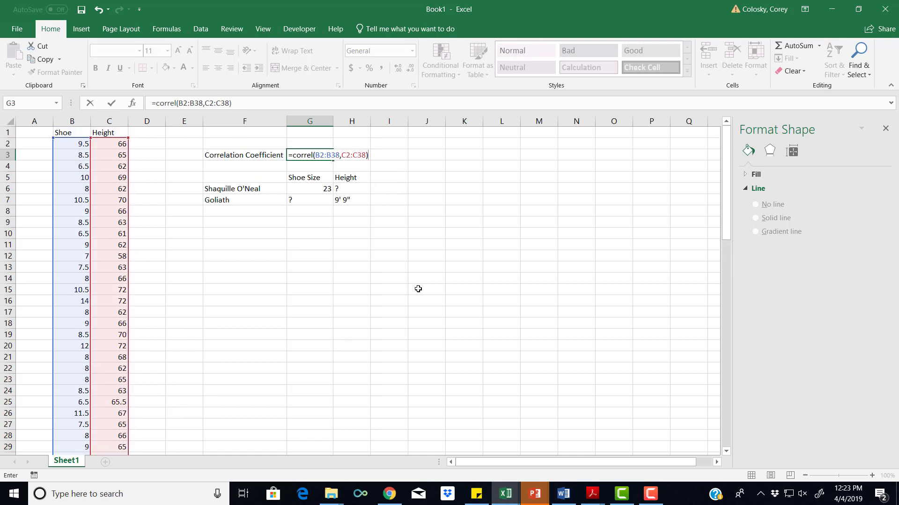
{"action": "key", "text": "Return"}
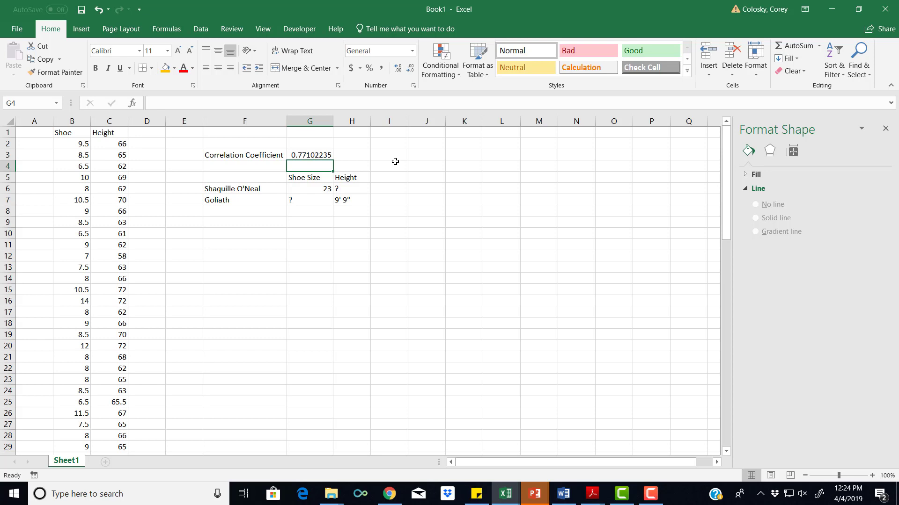
{"action": "left_click", "coordinate": [315, 155]}
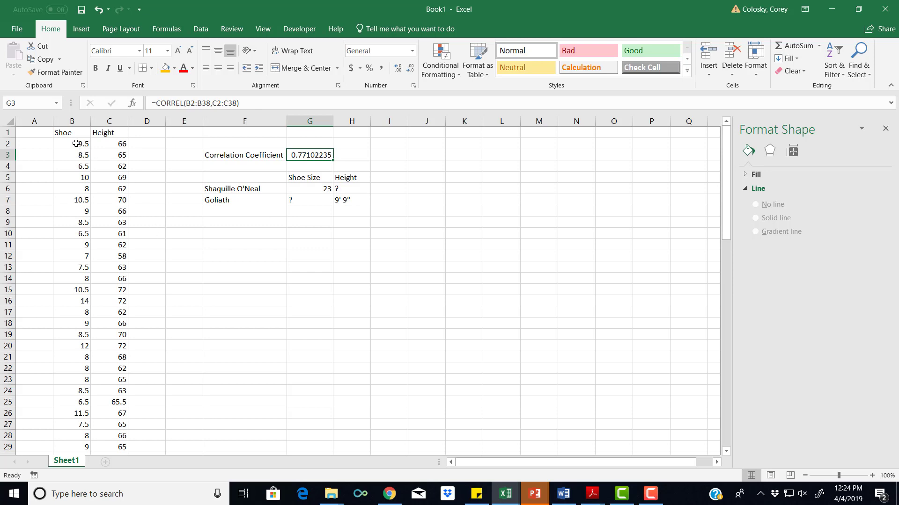
- Insert a marker-only scatter chart from the shoe and height data in B2:C38
{"action": "left_click_drag", "start_coordinate": [76, 143], "coordinate": [121, 425]}
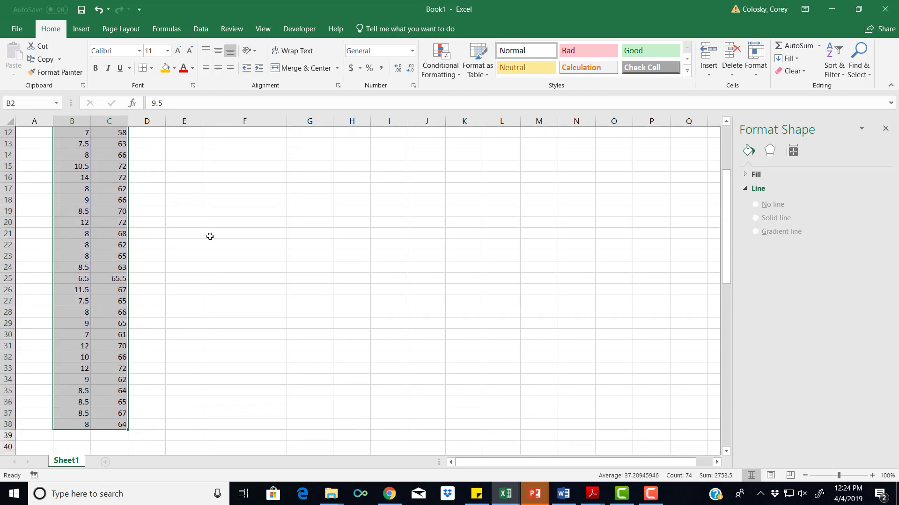
{"action": "left_click", "coordinate": [82, 28]}
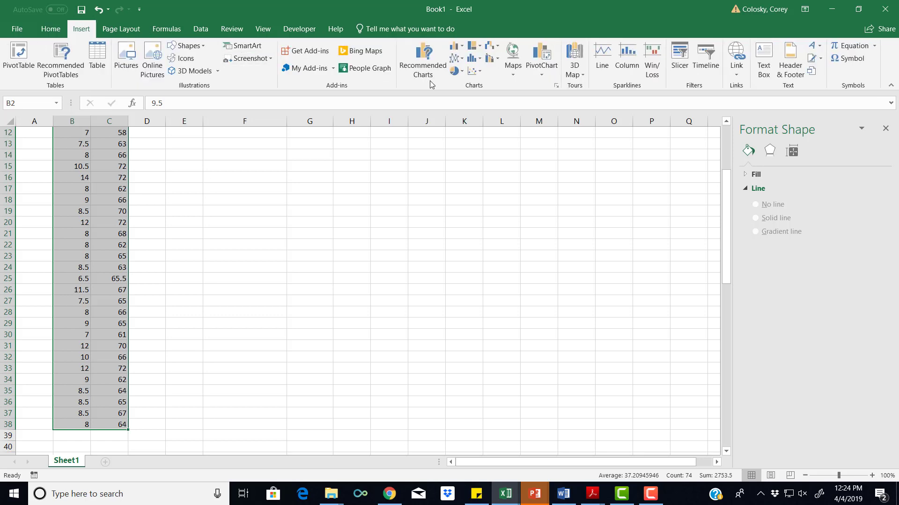
{"action": "left_click", "coordinate": [482, 76]}
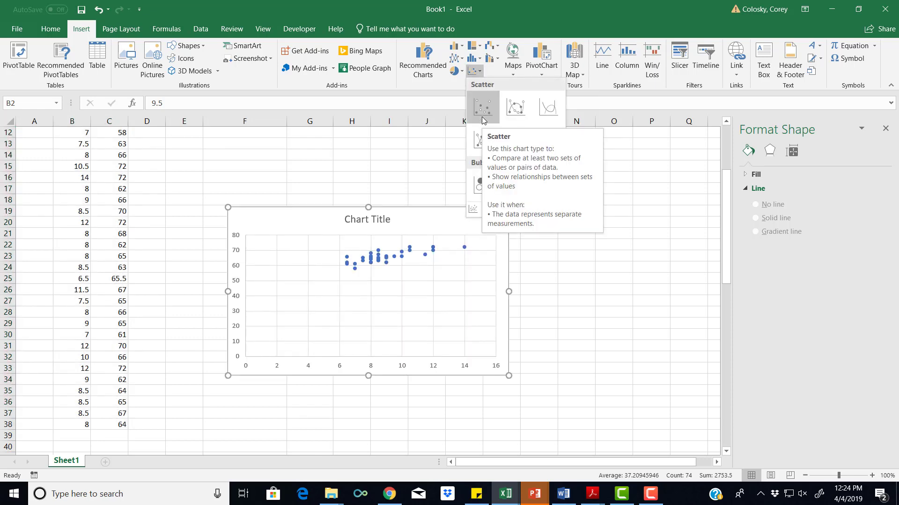
{"action": "left_click", "coordinate": [482, 117]}
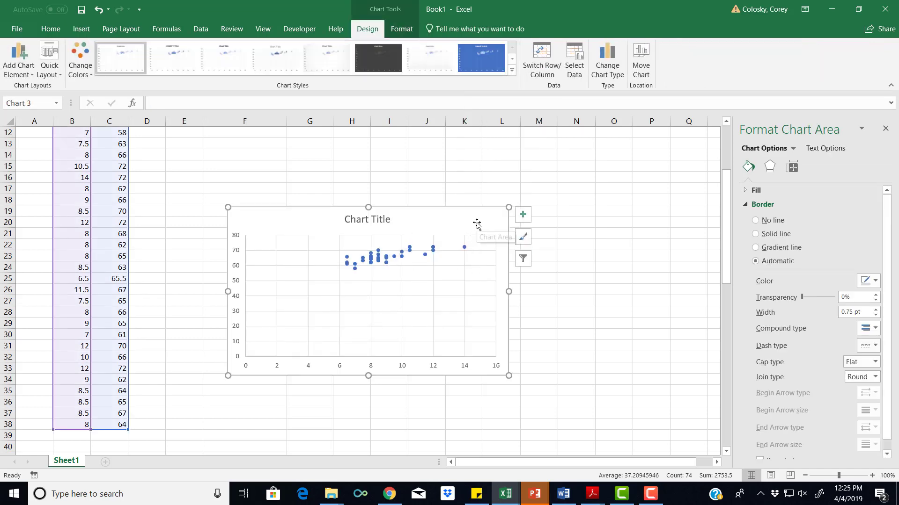
- Add a linear trendline to the scatter chart and display its equation on the chart
{"action": "left_click", "coordinate": [523, 216]}
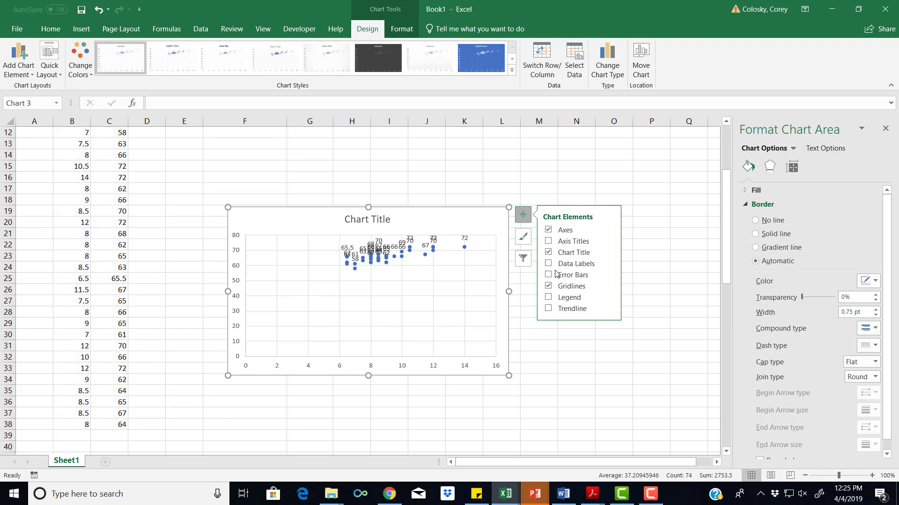
{"action": "left_click", "coordinate": [548, 309]}
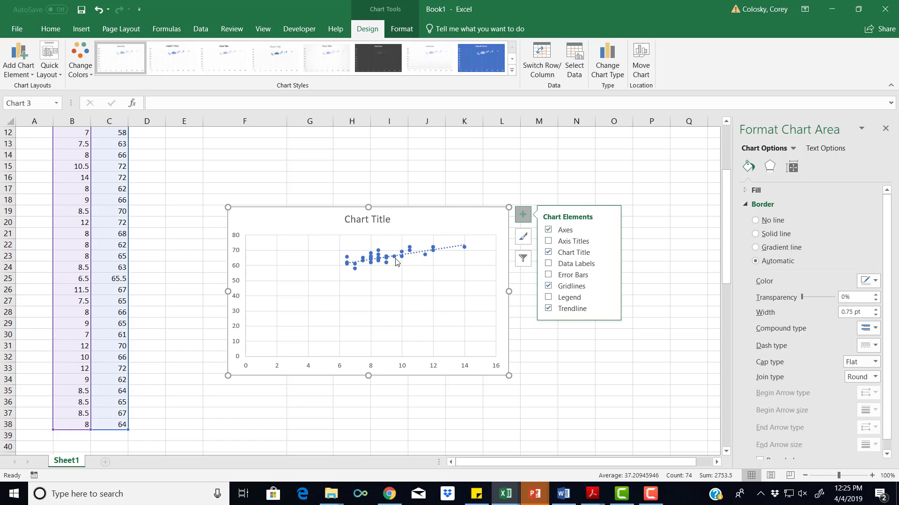
{"action": "left_click", "coordinate": [444, 252]}
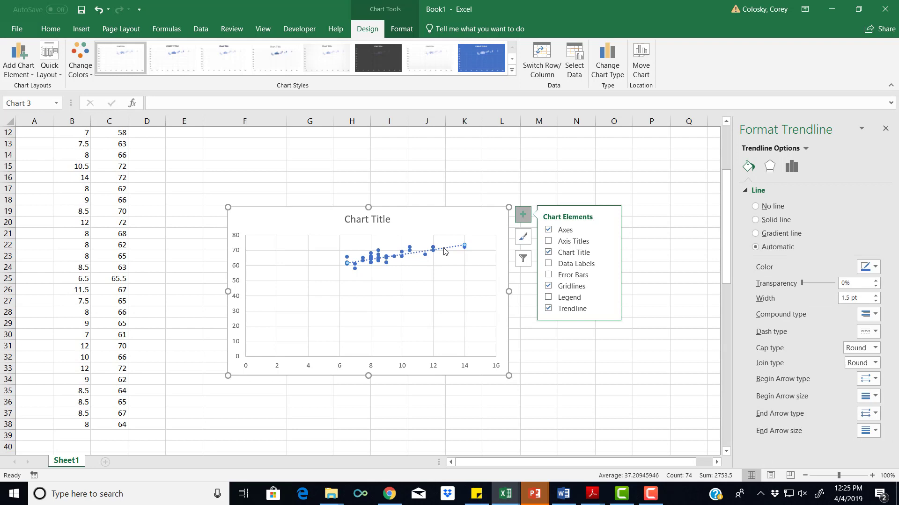
{"action": "right_click", "coordinate": [443, 252]}
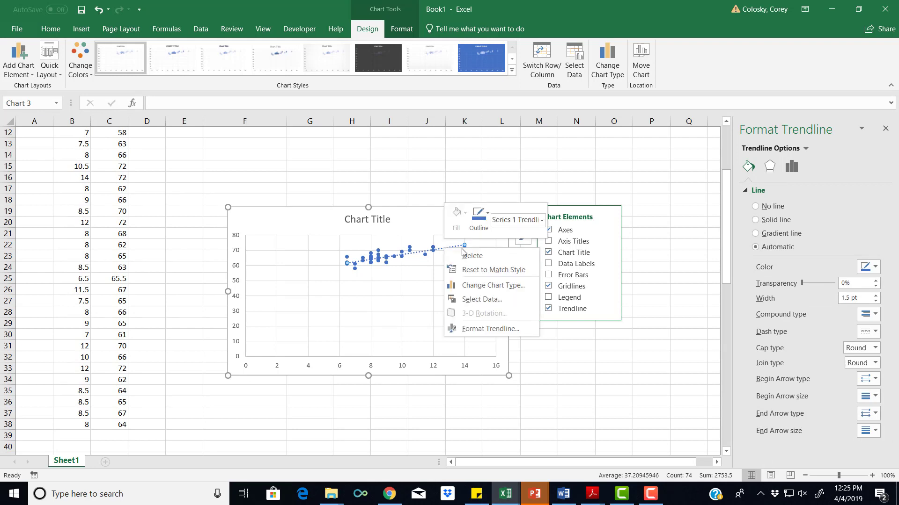
{"action": "left_click", "coordinate": [485, 329]}
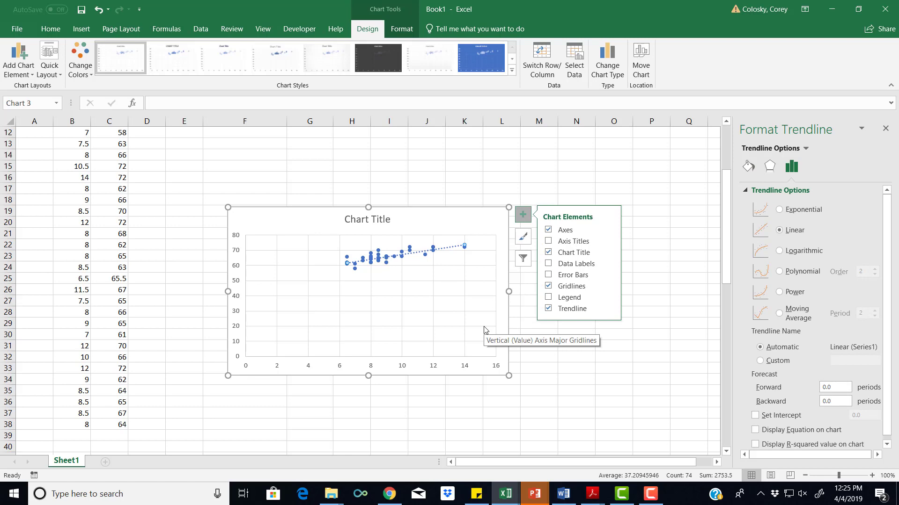
{"action": "scroll", "coordinate": [801, 366], "scroll_direction": "down", "scroll_amount": 1}
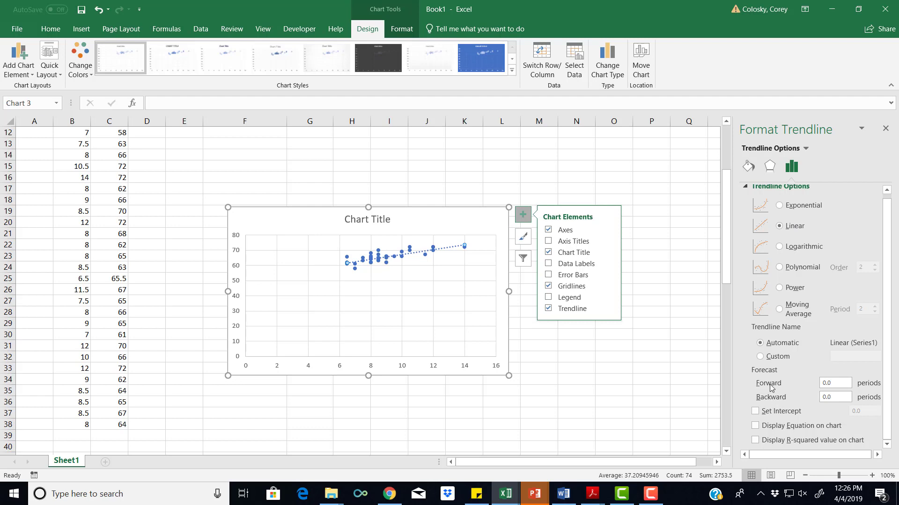
{"action": "left_click", "coordinate": [754, 425]}
- Move the trendline equation label clear of the data points, just above the plot area beside the chart title
{"action": "left_click", "coordinate": [421, 246]}
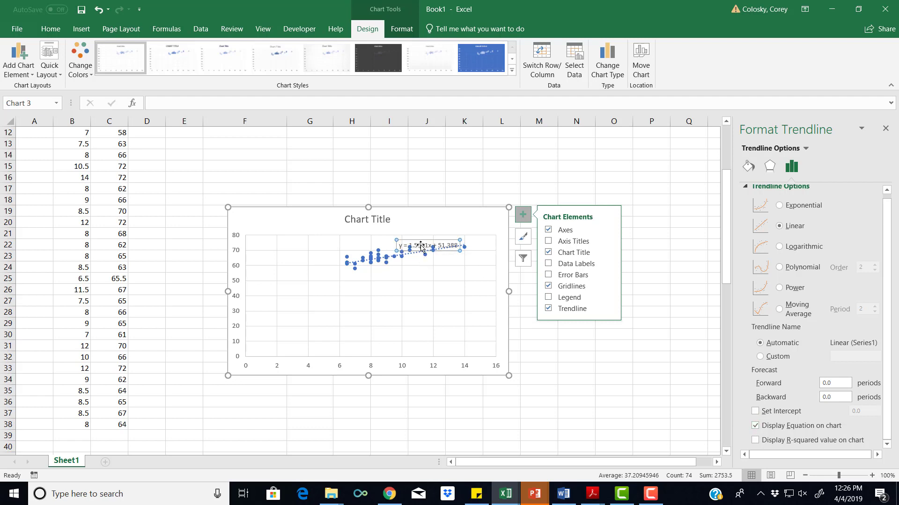
{"action": "left_click_drag", "start_coordinate": [421, 246], "coordinate": [422, 234]}
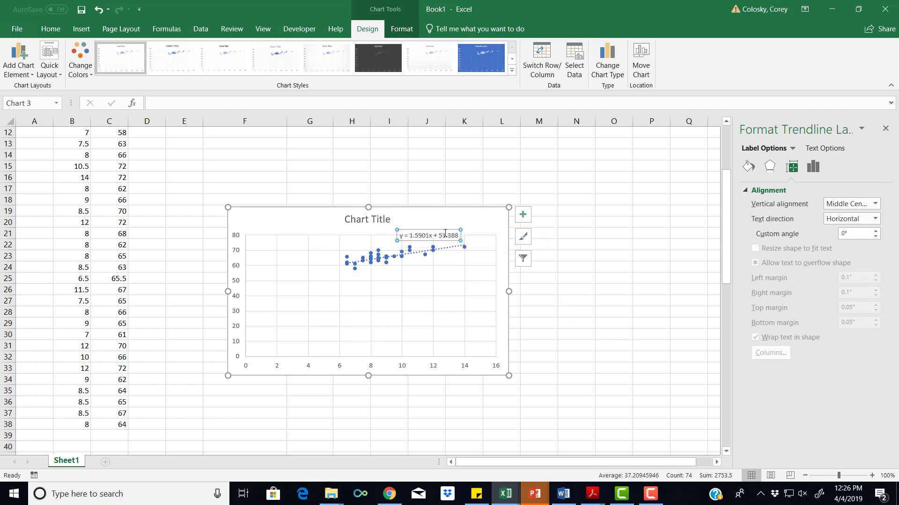
{"action": "left_click_drag", "start_coordinate": [445, 233], "coordinate": [445, 223]}
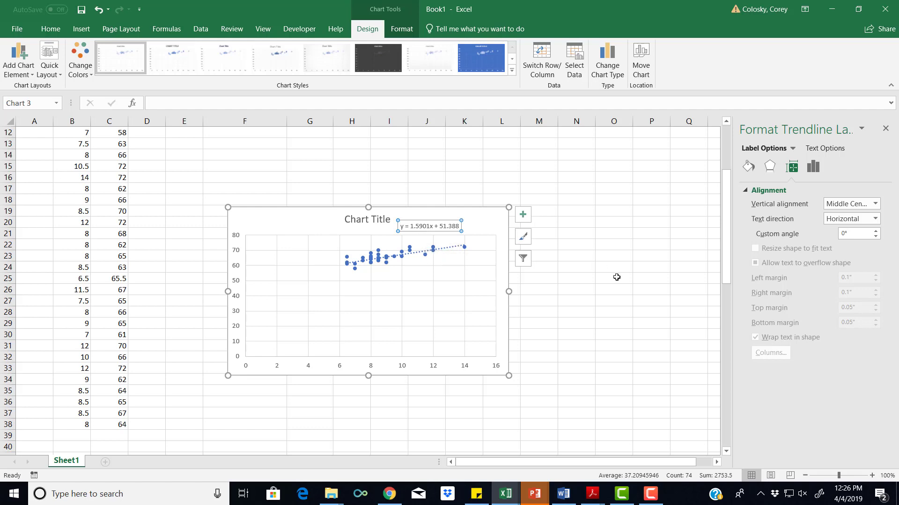
- Move the scatter chart next to the prediction table, into the area from about column J to column Q, and deselect it
{"action": "scroll", "coordinate": [616, 277], "scroll_direction": "up", "scroll_amount": 3}
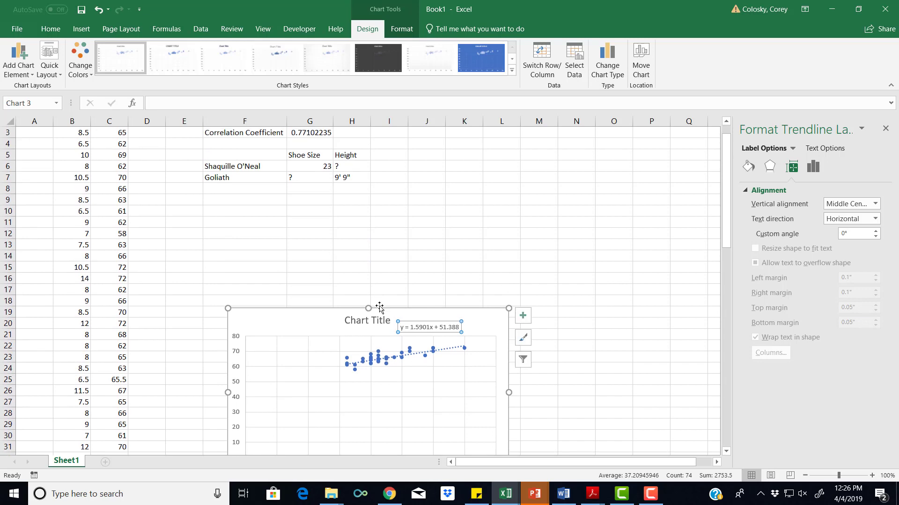
{"action": "left_click_drag", "start_coordinate": [398, 309], "coordinate": [580, 160]}
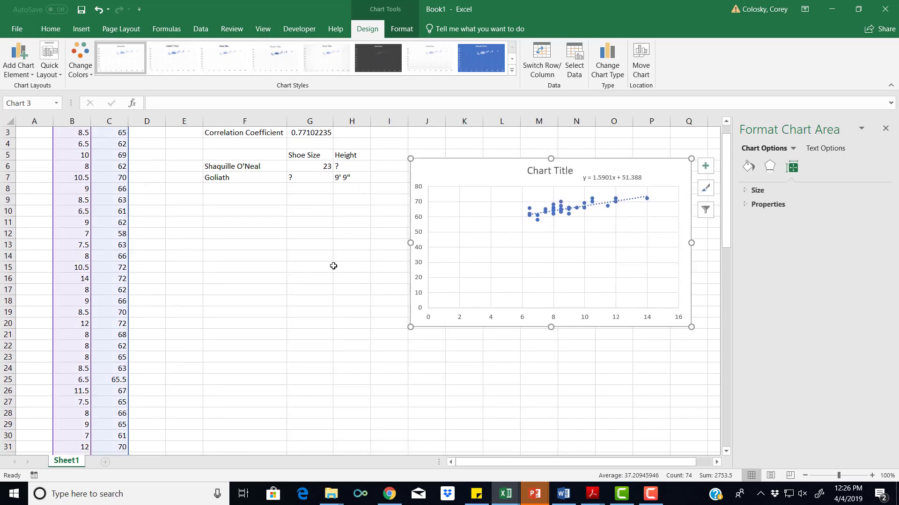
{"action": "left_click", "coordinate": [279, 224]}
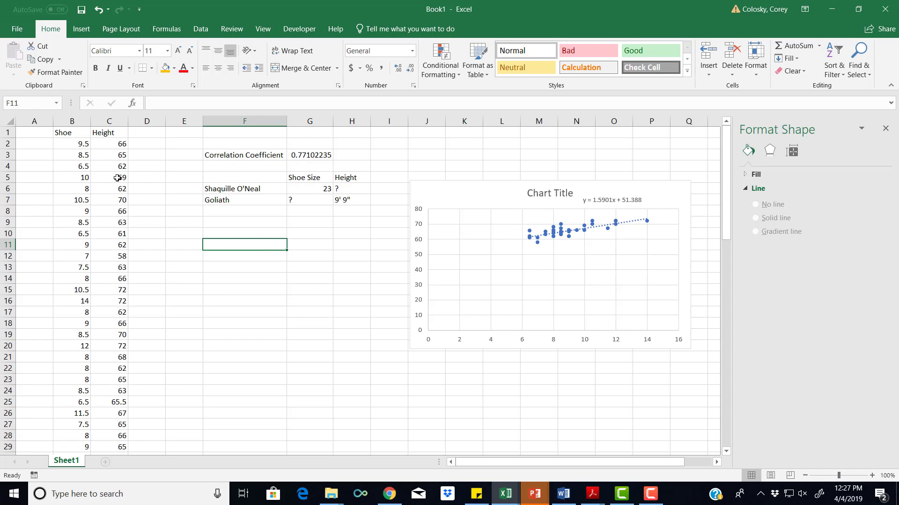
- Rename the data headers in B1 and C1 as "Shoe (x)" and "Height (y)"
{"action": "left_click", "coordinate": [75, 133]}
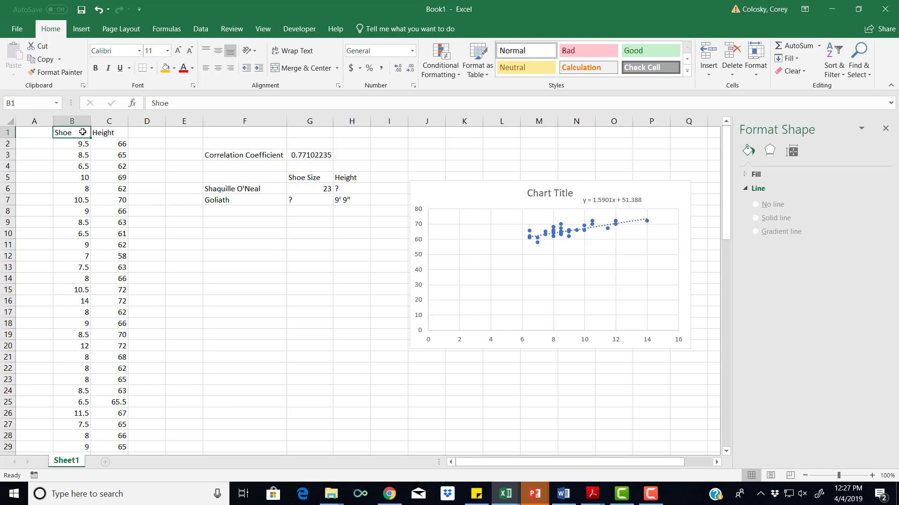
{"action": "left_click_drag", "start_coordinate": [92, 132], "coordinate": [100, 132]}
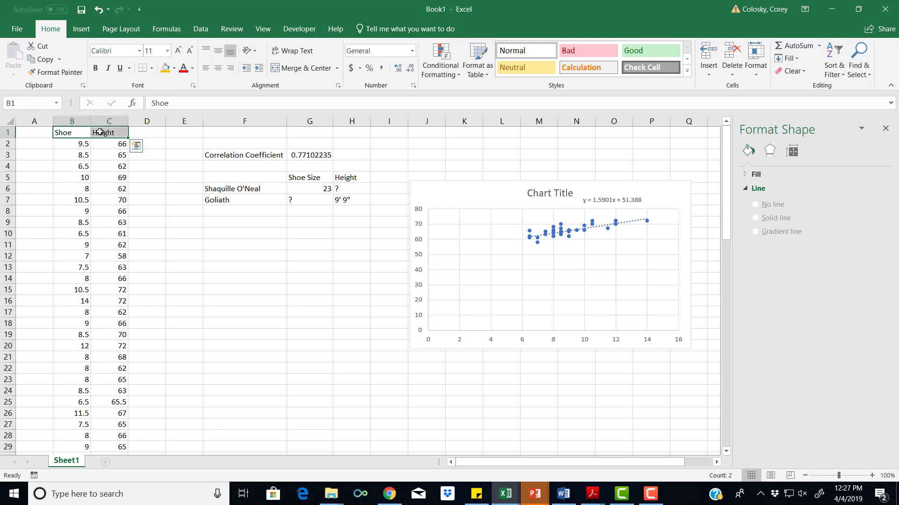
{"action": "left_click", "coordinate": [78, 135]}
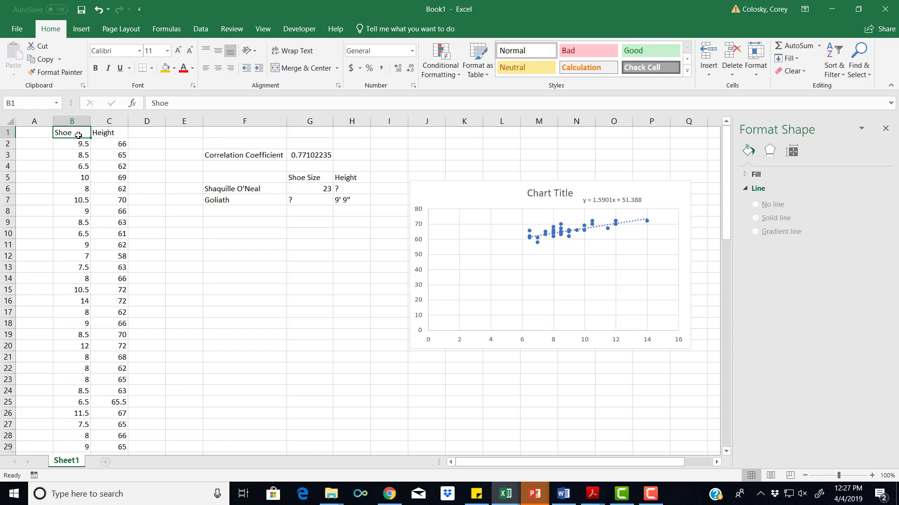
{"action": "double_click", "coordinate": [78, 135]}
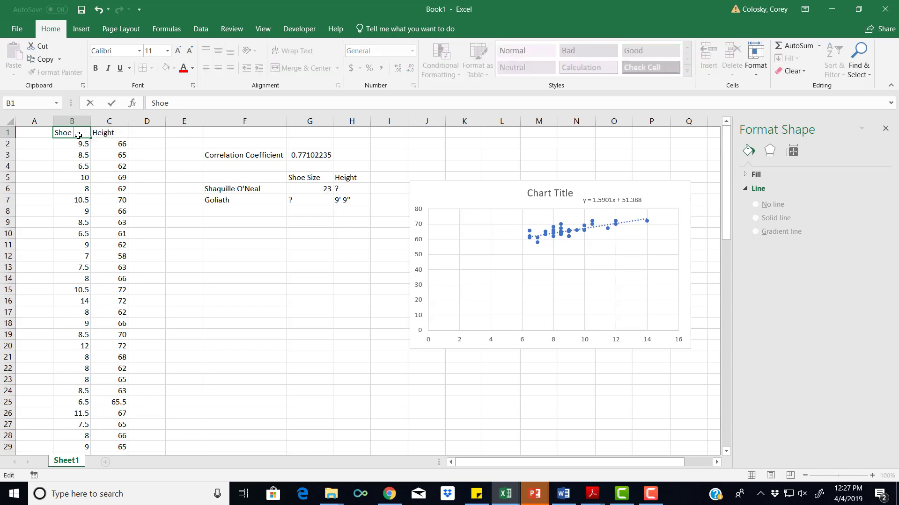
{"action": "type", "text": "(x)"}
{"action": "left_click", "coordinate": [118, 134]}
{"action": "double_click", "coordinate": [118, 134]}
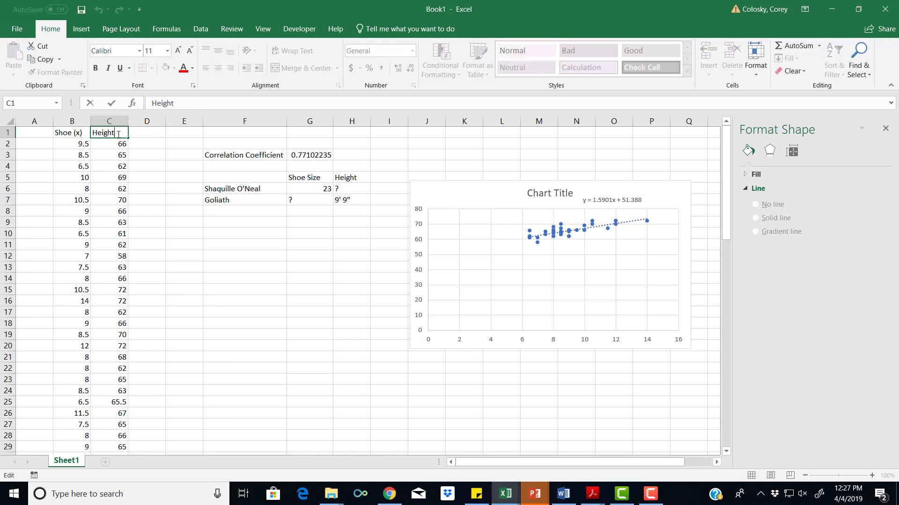
{"action": "type", "text": "(y)"}
{"action": "key", "text": "Return"}
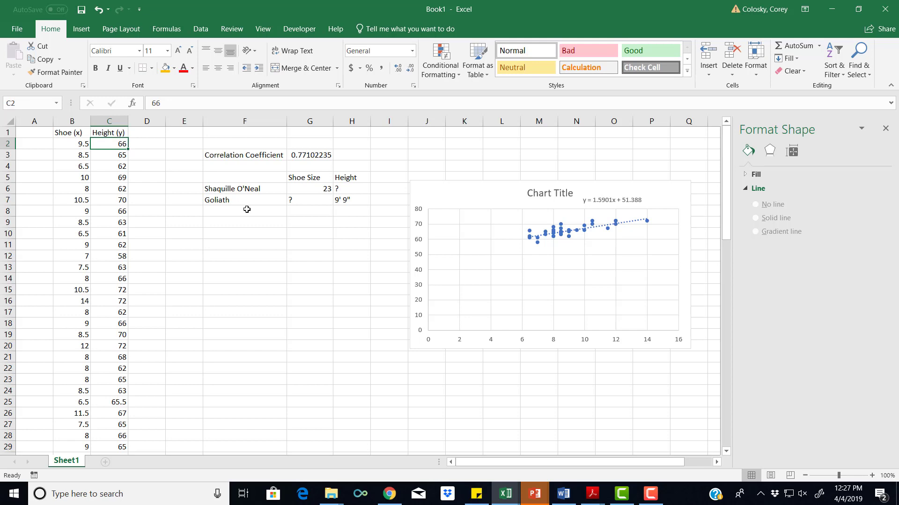
- Rename the prediction table's shoe size header in G5 as "Shoe Size (x)"
{"action": "double_click", "coordinate": [319, 179]}
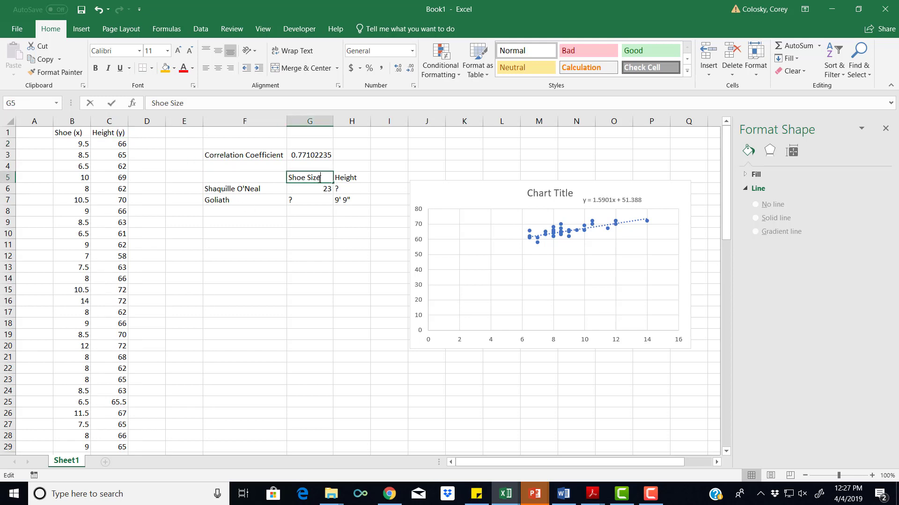
{"action": "type", "text": "("}
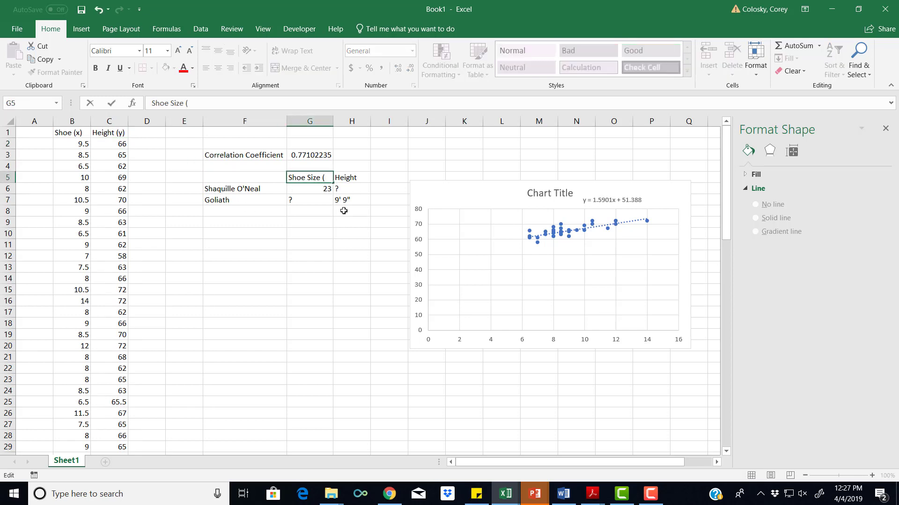
{"action": "type", "text": "x)"}
{"action": "key", "text": "Return"}
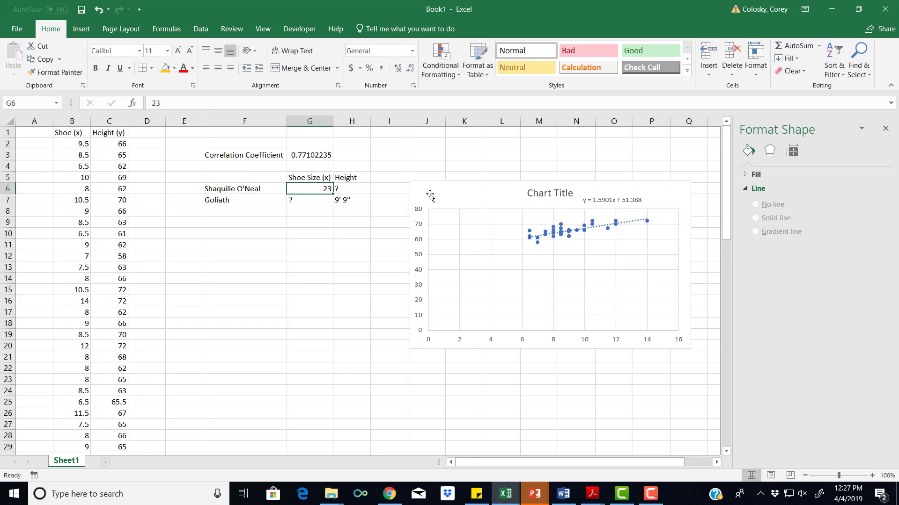
- Predict Shaquille O'Neal's height in H6 from his shoe size with the trendline formula =1.5901*G6+51.388
{"action": "left_click", "coordinate": [353, 189]}
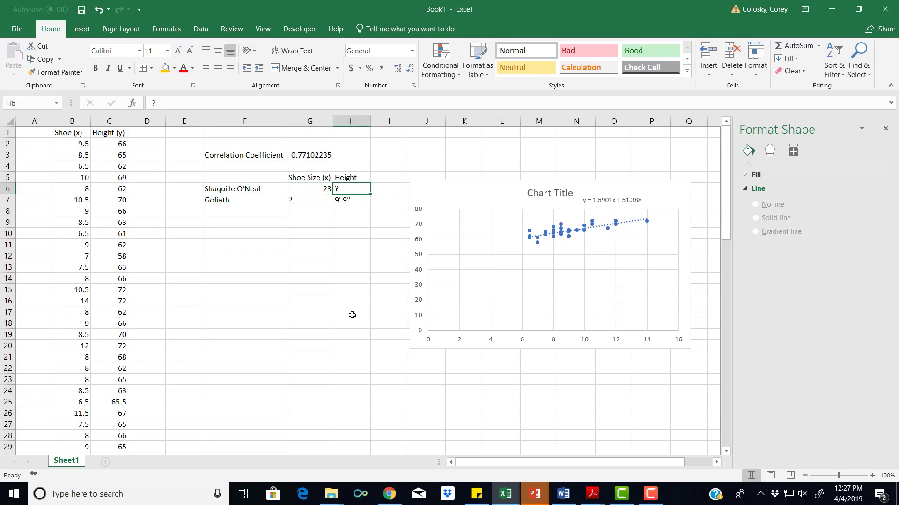
{"action": "type", "text": "="}
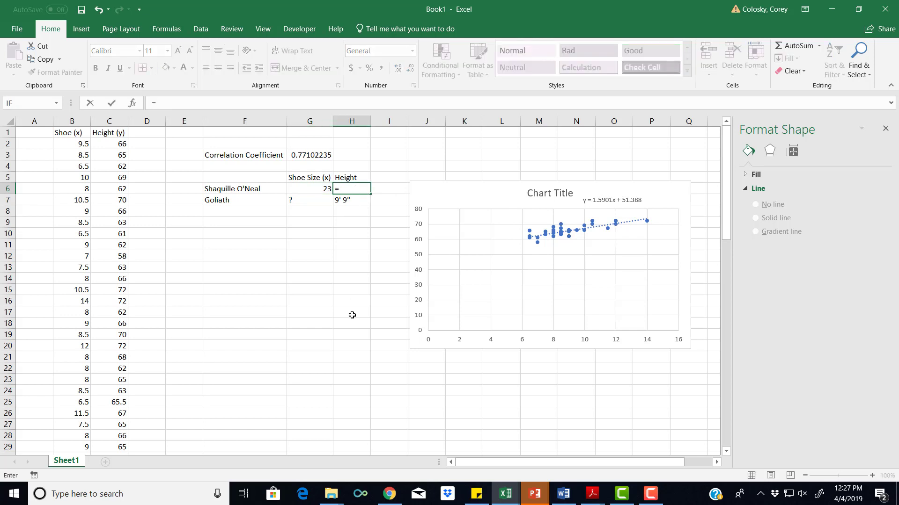
{"action": "type", "text": "1.5901*"}
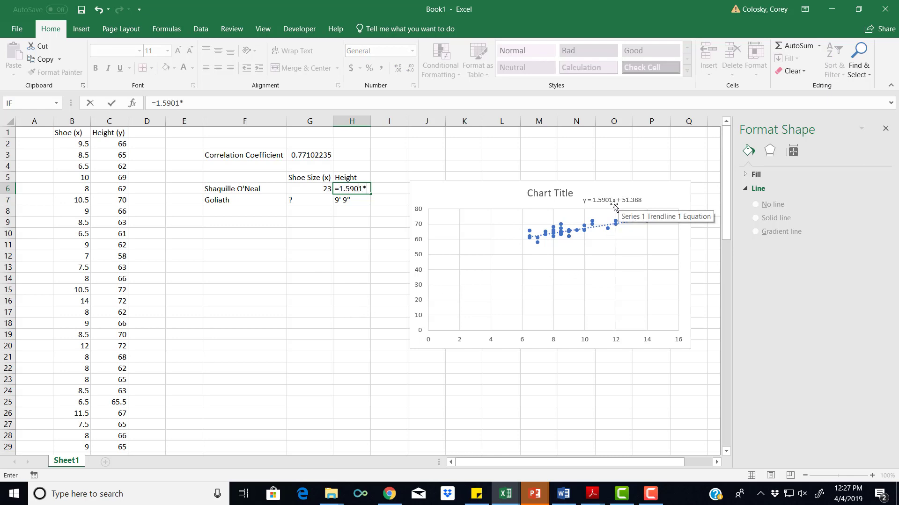
{"action": "left_click", "coordinate": [316, 190]}
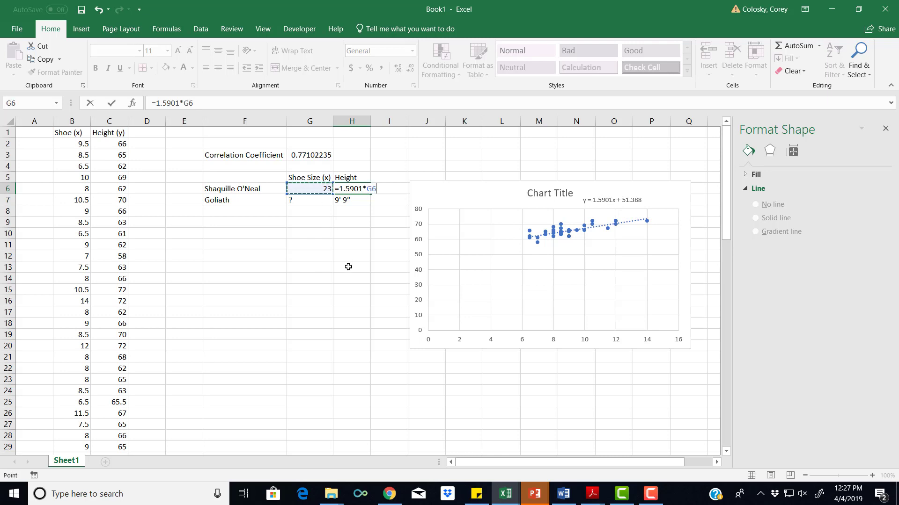
{"action": "type", "text": "+51.388"}
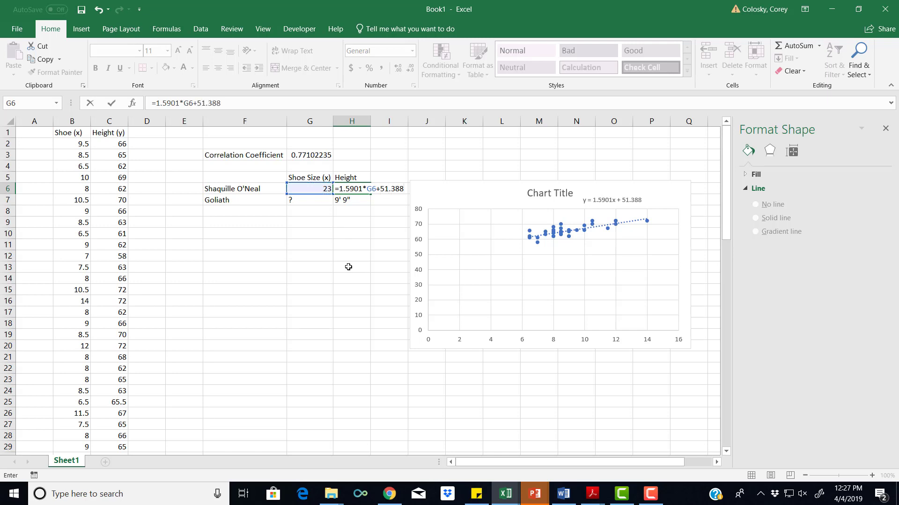
{"action": "key", "text": "Return"}
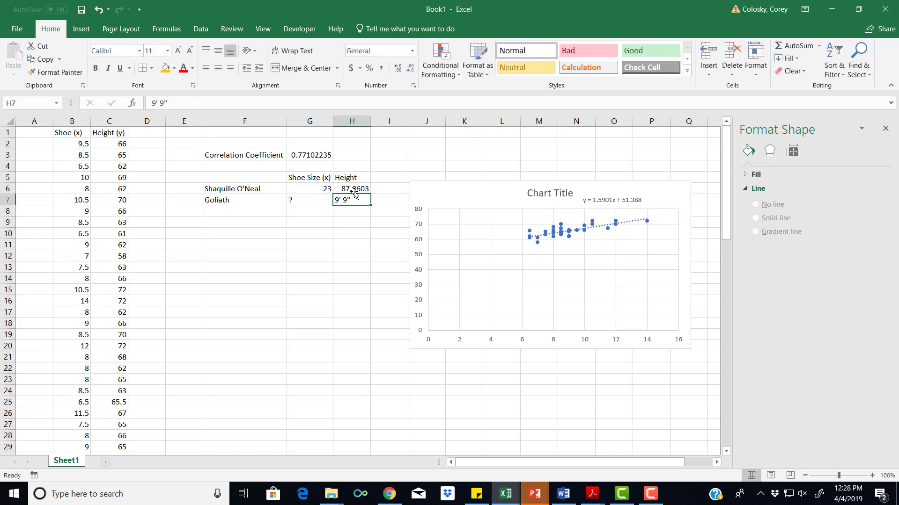
- Convert Shaquille O'Neal's predicted height from inches to feet in I6 with the formula =H6/12
{"action": "left_click", "coordinate": [387, 190]}
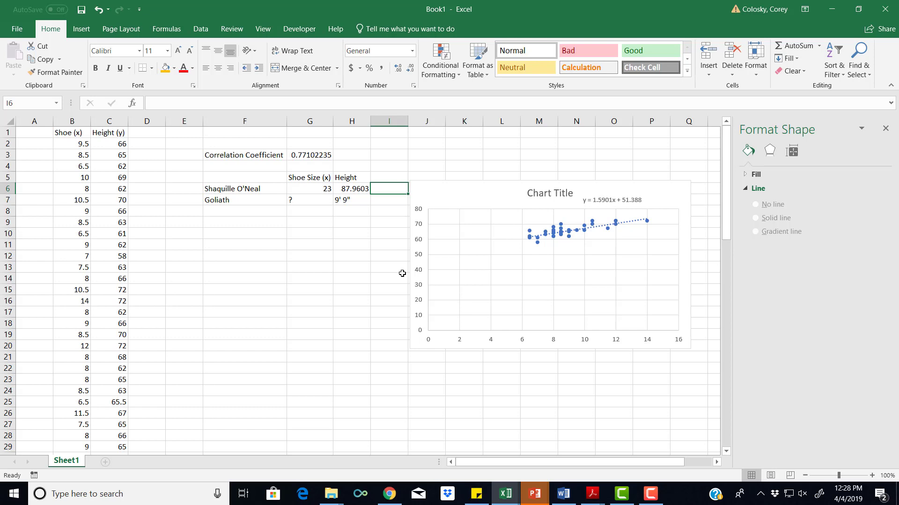
{"action": "type", "text": "="}
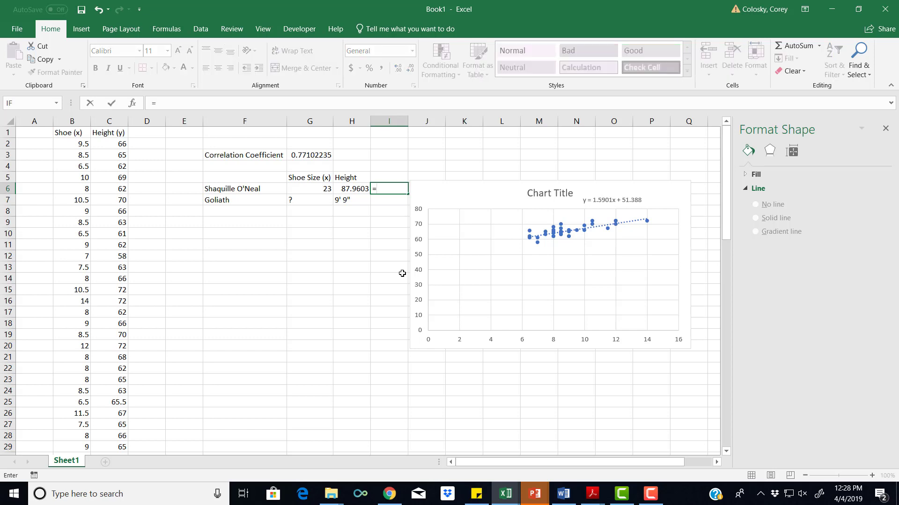
{"action": "key", "text": "Left"}
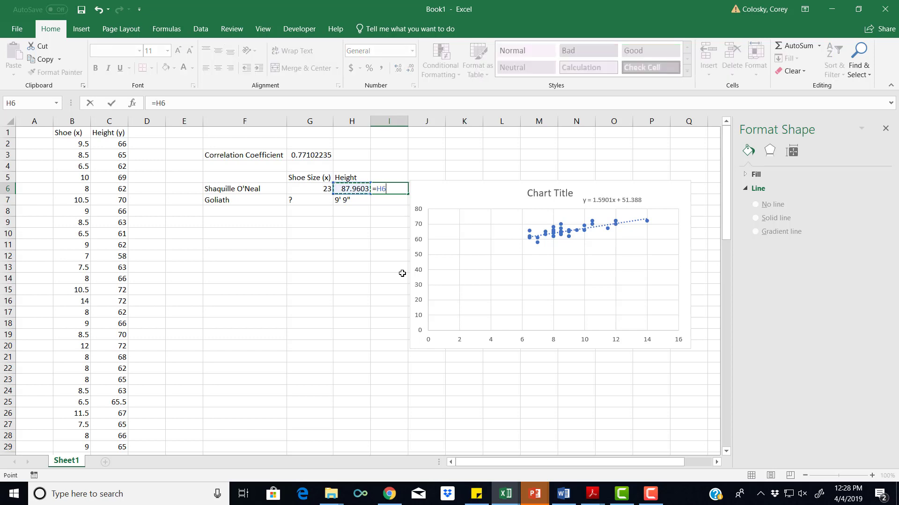
{"action": "type", "text": "/12"}
{"action": "key", "text": "Return"}
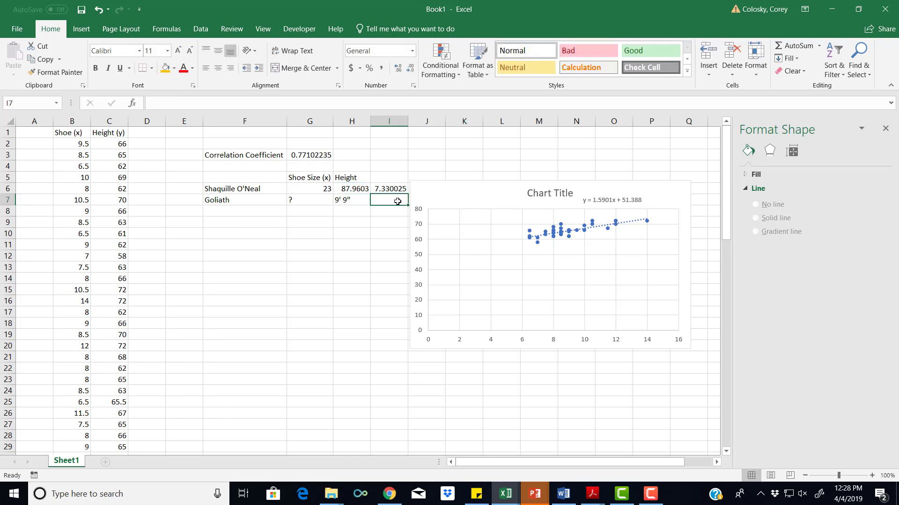
- Move the scatter chart right so it starts in column K, and select the freed cell J6
{"action": "left_click", "coordinate": [452, 190]}
{"action": "left_click_drag", "start_coordinate": [452, 189], "coordinate": [503, 189]}
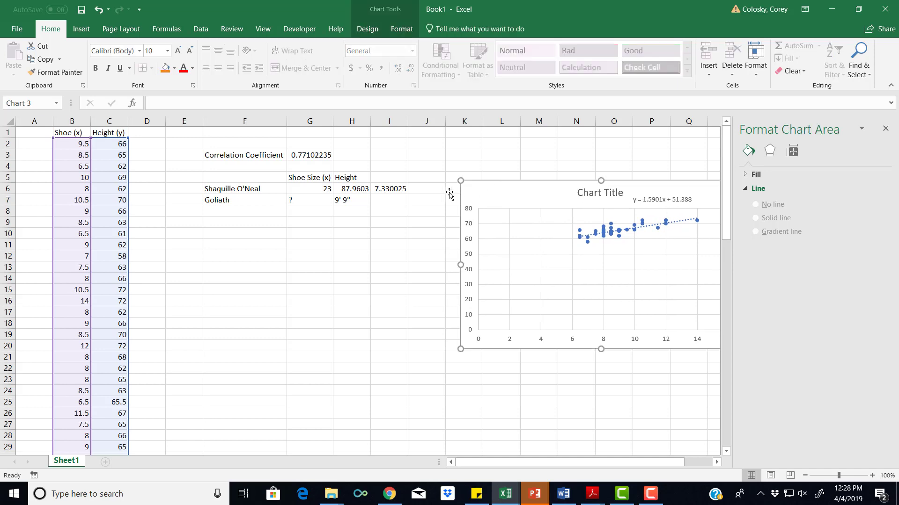
{"action": "left_click", "coordinate": [427, 188]}
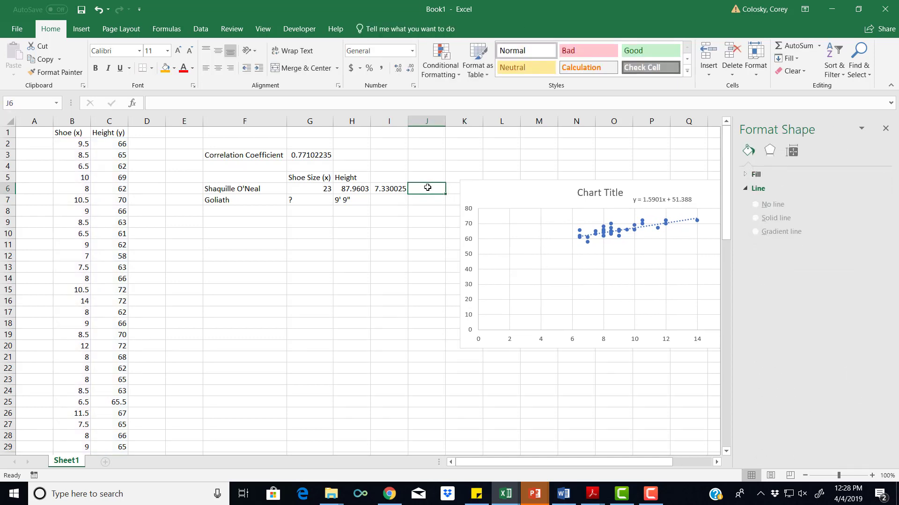
- Convert the decimal part of the height in feet to inches in J6 with the formula =.330025*12
{"action": "type", "text": "="}
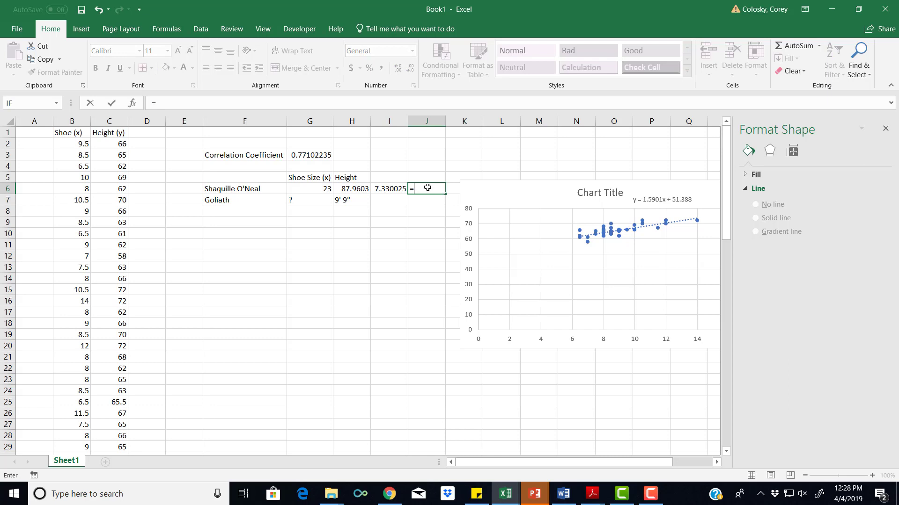
{"action": "type", "text": ".330025*12"}
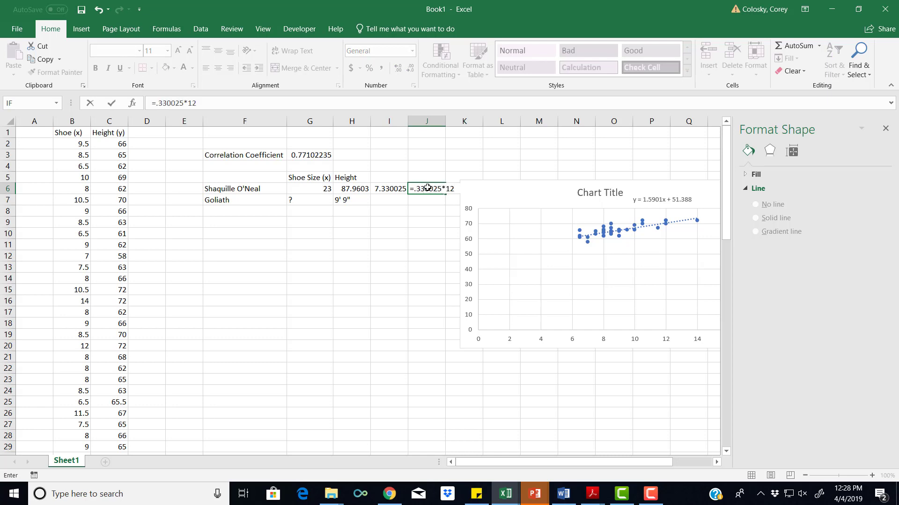
{"action": "key", "text": "Return"}
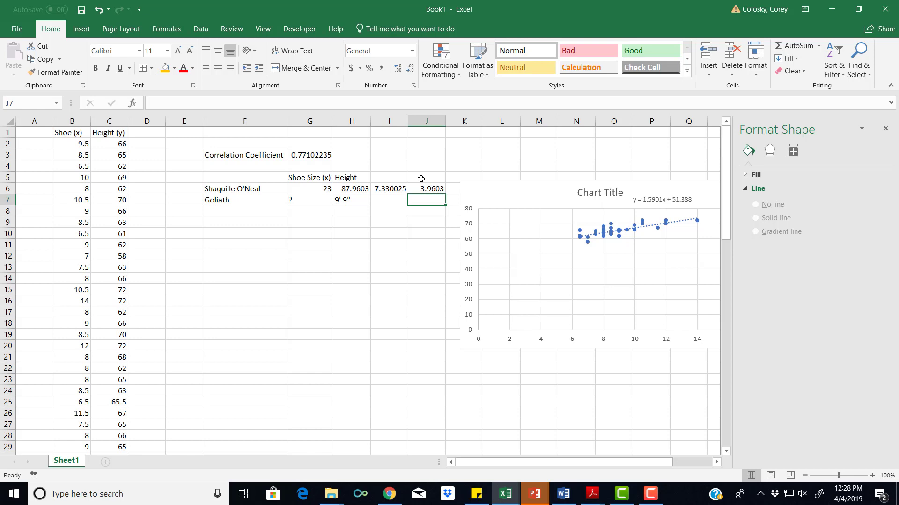
- Set Shaquille O'Neal's shoe size in G6 to 22
{"action": "left_click", "coordinate": [321, 190]}
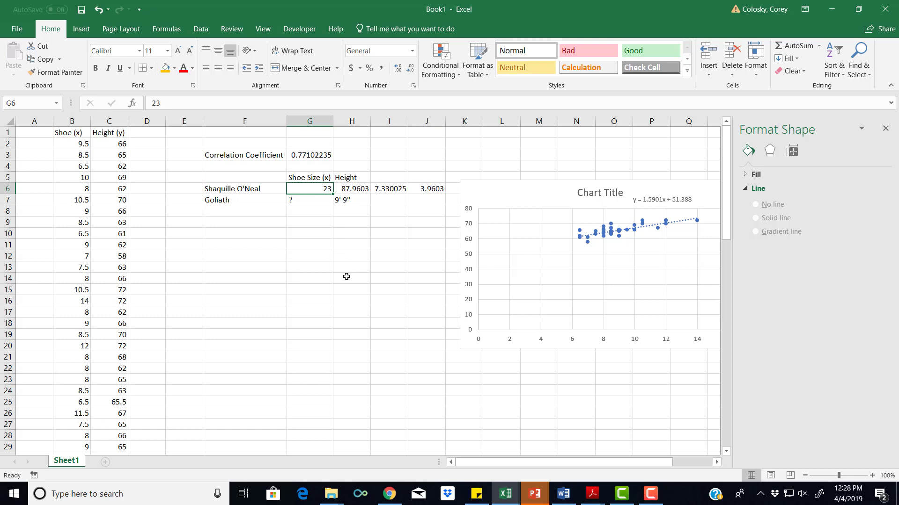
{"action": "type", "text": "22"}
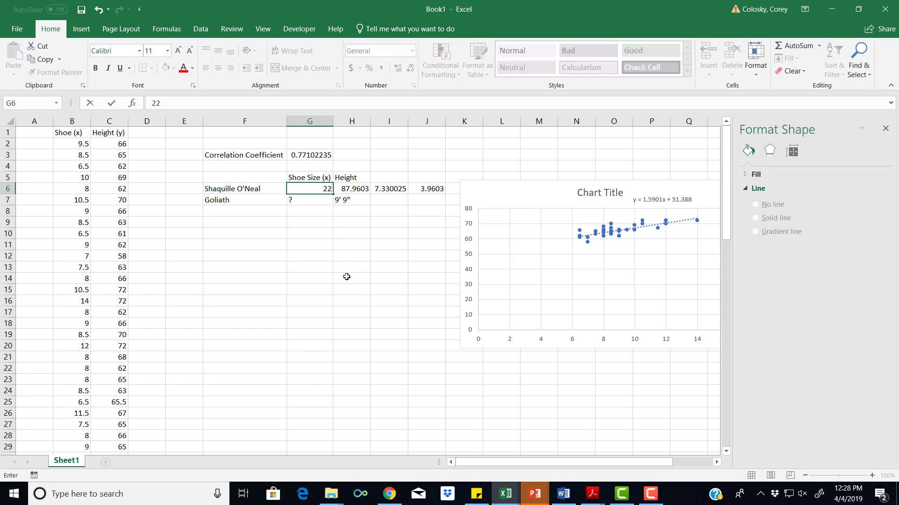
{"action": "key", "text": "Return"}
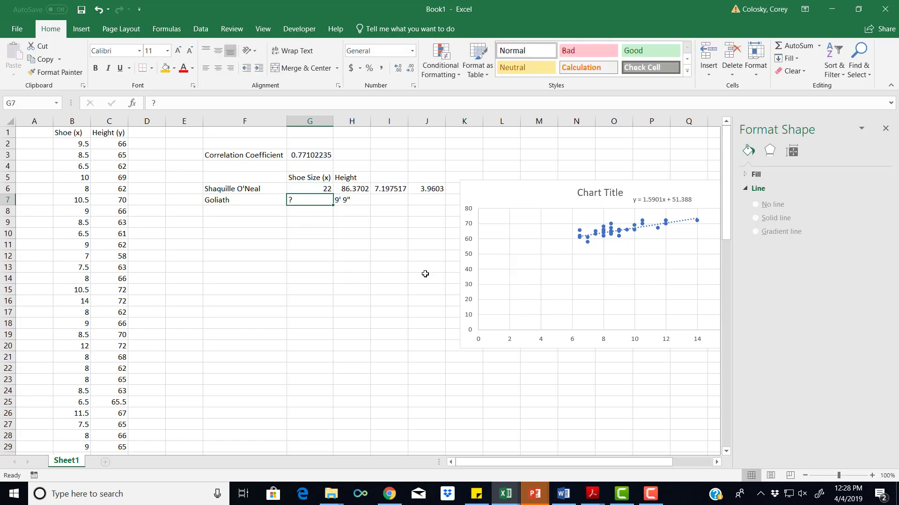
- Replace the inches conversion in J6 with the formula =.2*12
{"action": "left_click", "coordinate": [385, 190]}
{"action": "left_click", "coordinate": [430, 189]}
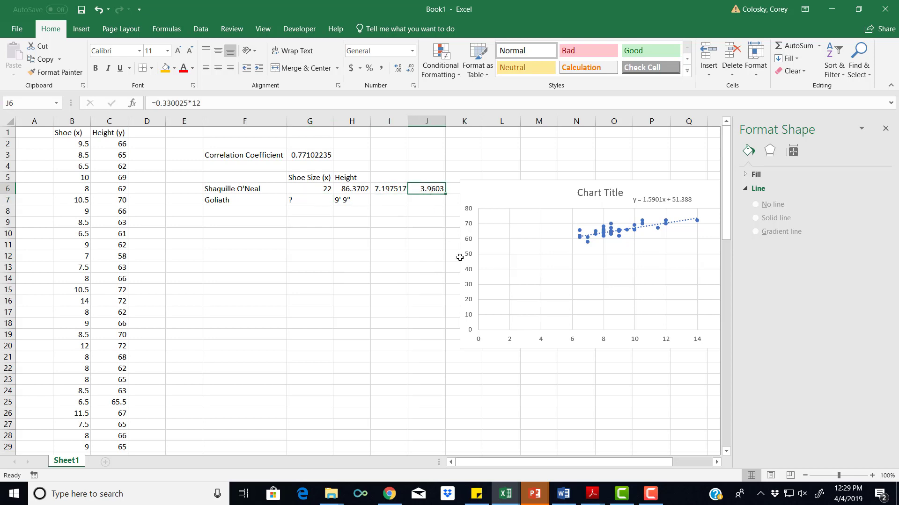
{"action": "type", "text": ".2*12"}
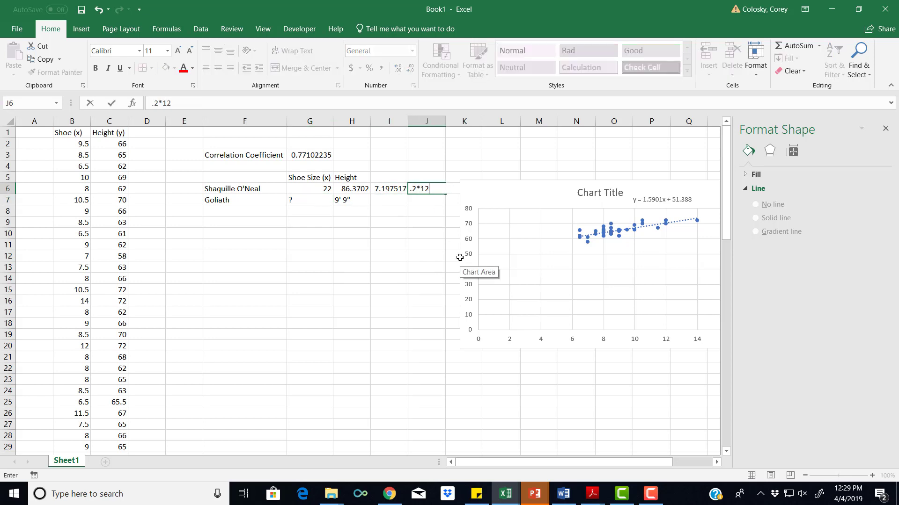
{"action": "key", "text": "Return"}
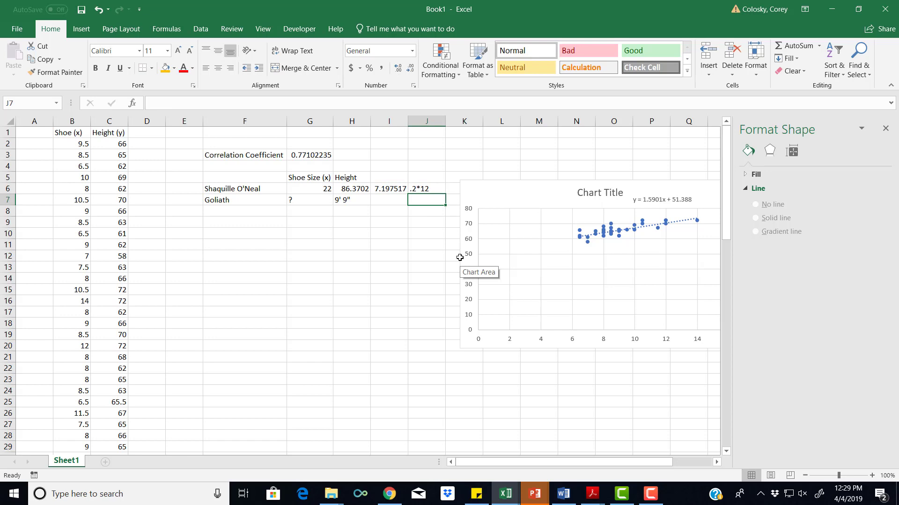
{"action": "double_click", "coordinate": [413, 188]}
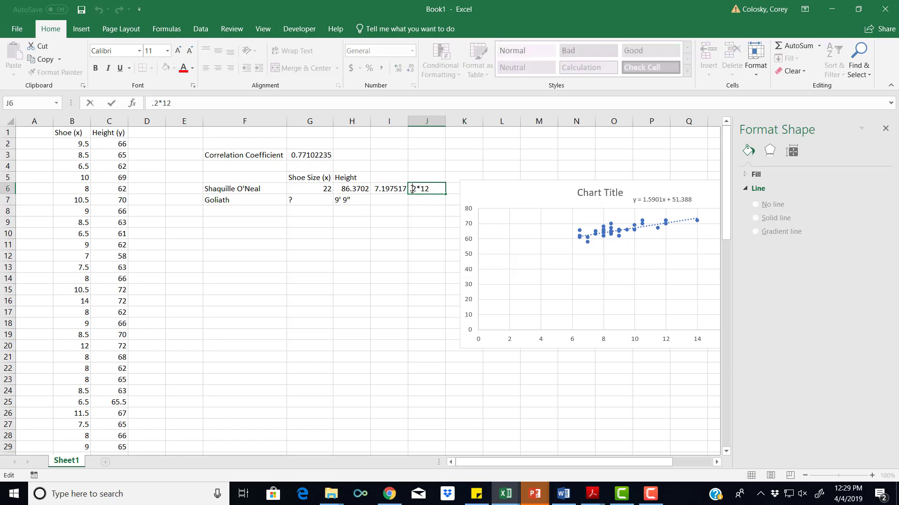
{"action": "type", "text": "="}
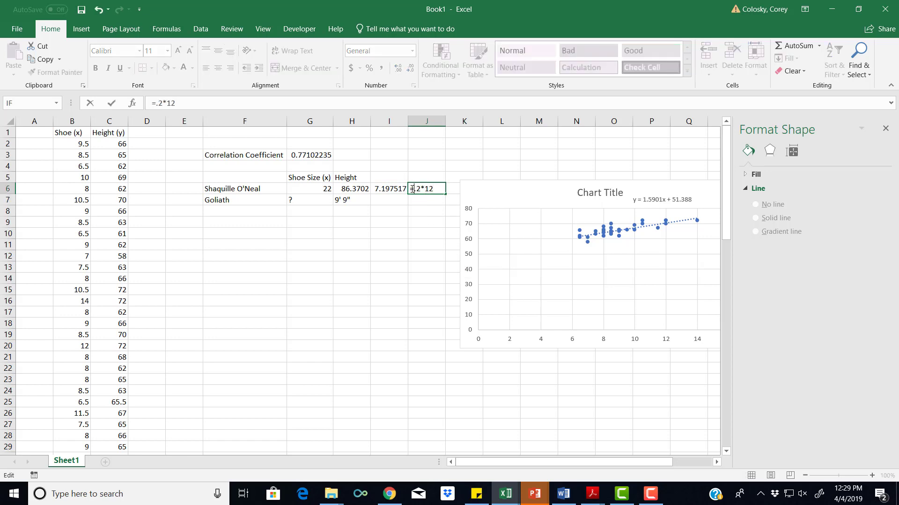
{"action": "key", "text": "Return"}
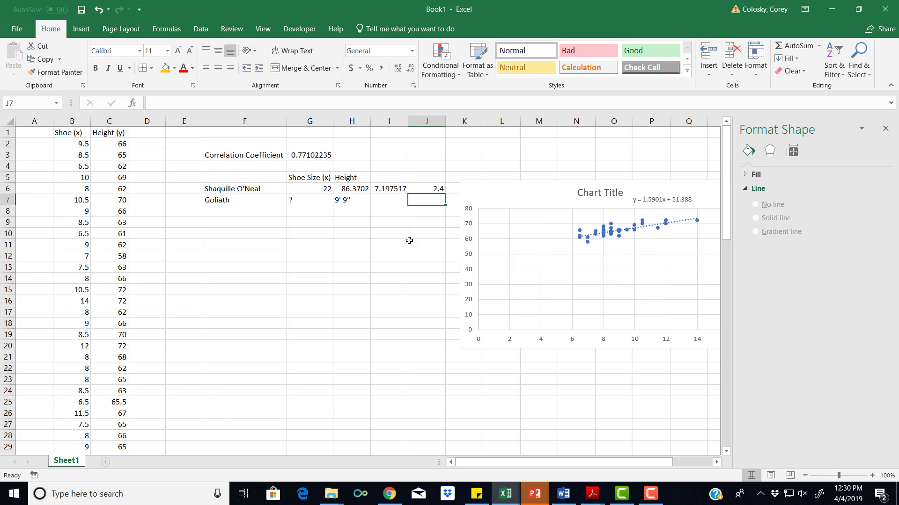
- Replace Goliath's height in H7 with its value in inches, 117
{"action": "left_click", "coordinate": [251, 203]}
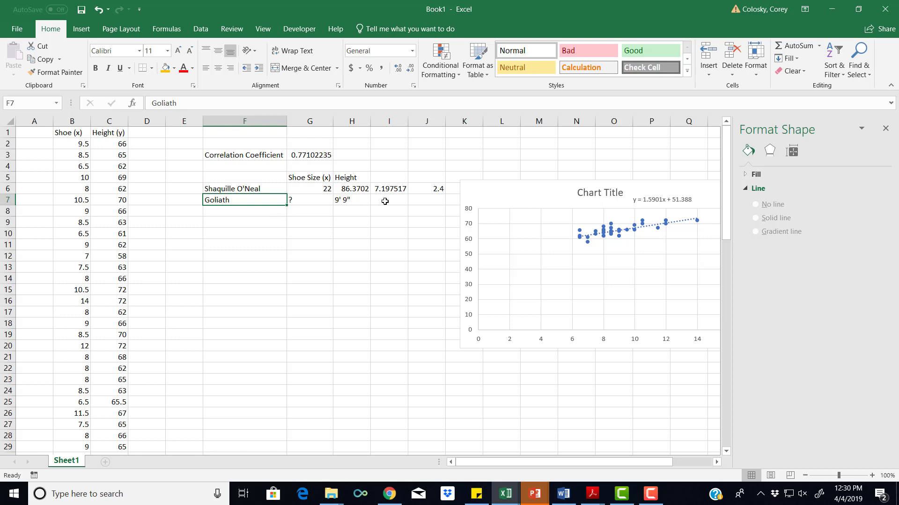
{"action": "left_click", "coordinate": [382, 201]}
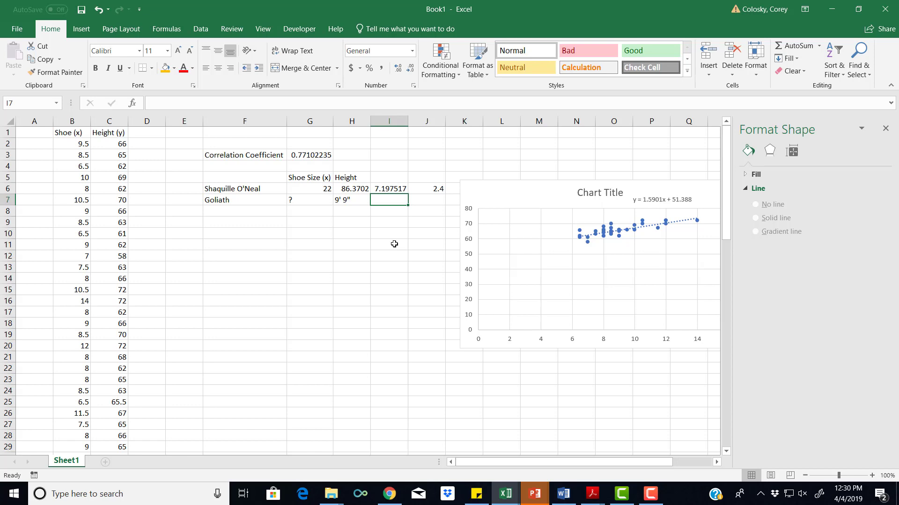
{"action": "left_click", "coordinate": [353, 200]}
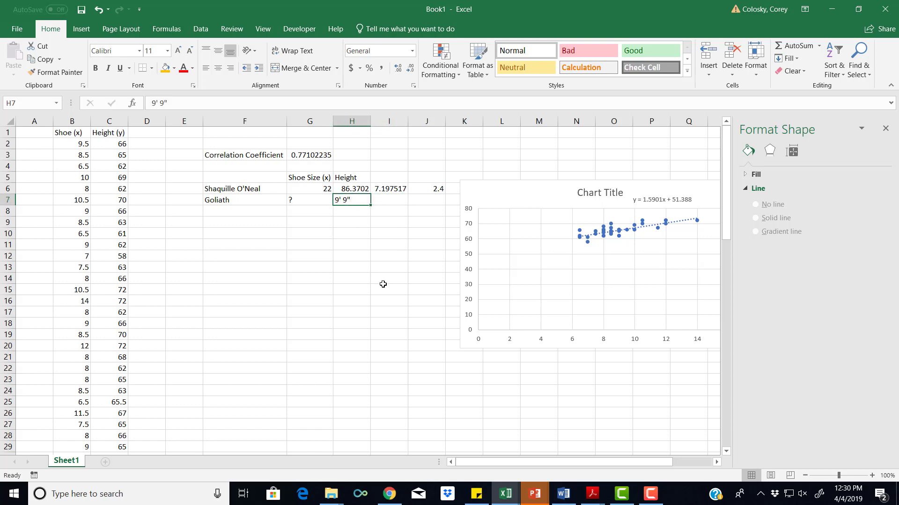
{"action": "type", "text": "117"}
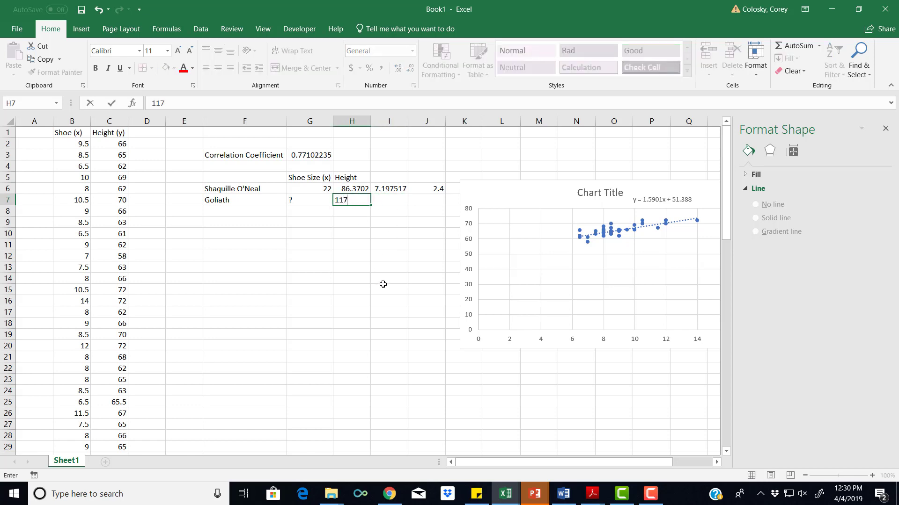
{"action": "key", "text": "Return"}
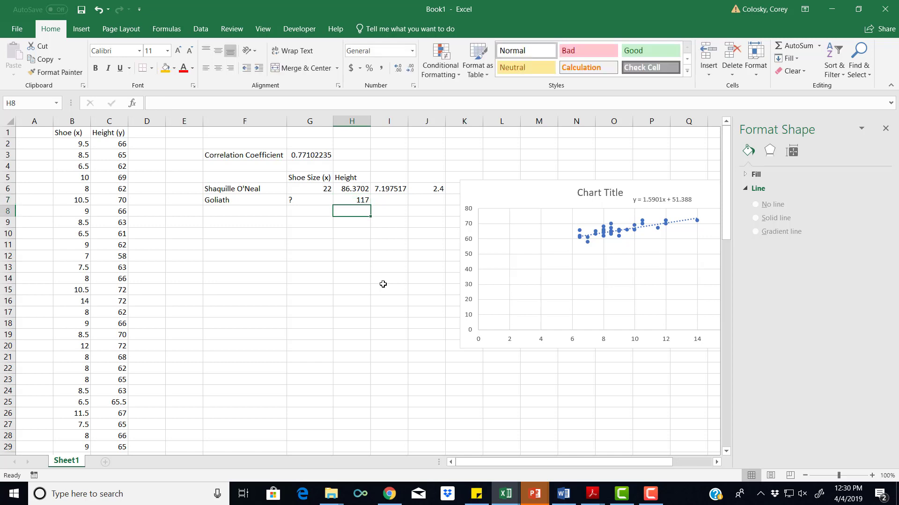
- Rename the prediction table's height header in H5 as "Height (y)"
{"action": "double_click", "coordinate": [361, 179]}
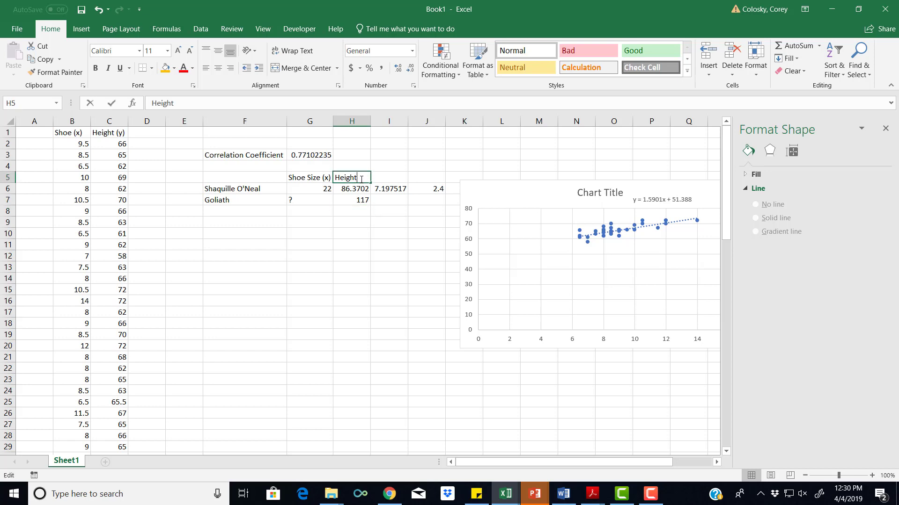
{"action": "type", "text": "(y)"}
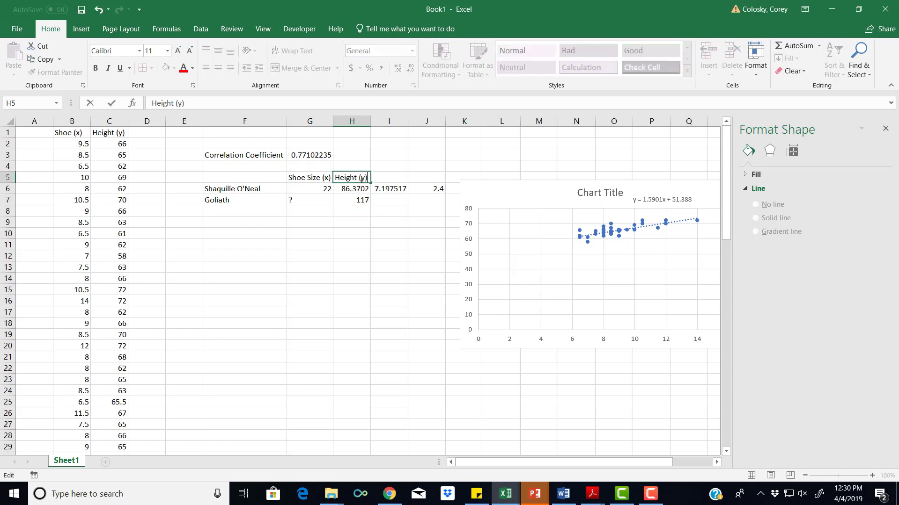
{"action": "key", "text": "Return"}
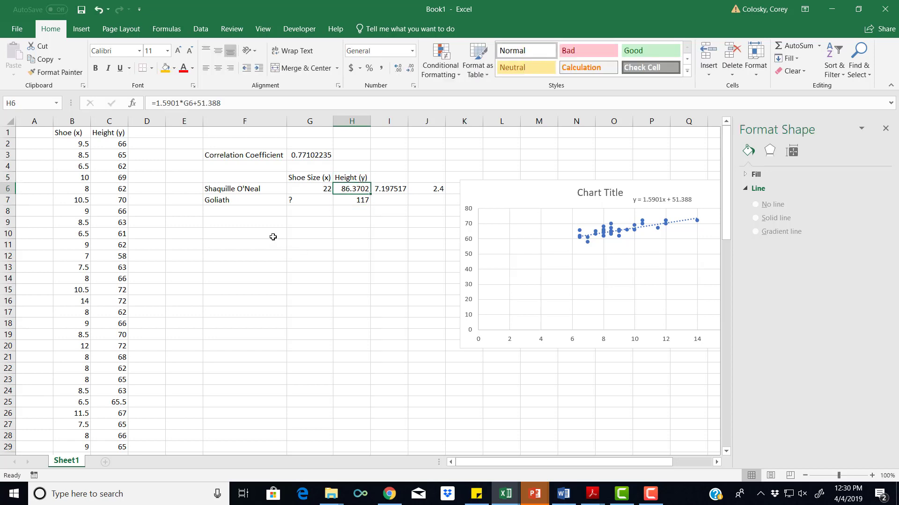
- Start the equation for Goliath's shoe size by linking F13 to his height with the formula =H7
{"action": "left_click", "coordinate": [295, 235]}
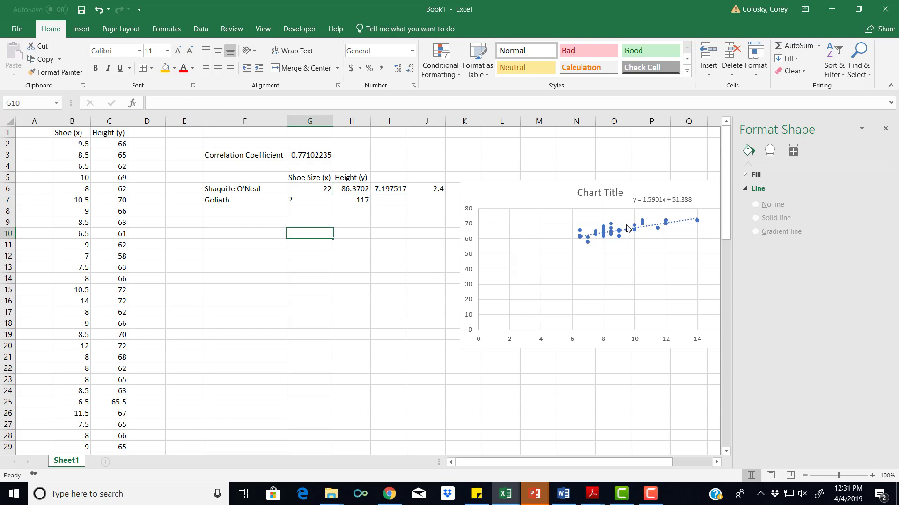
{"action": "left_click", "coordinate": [235, 267]}
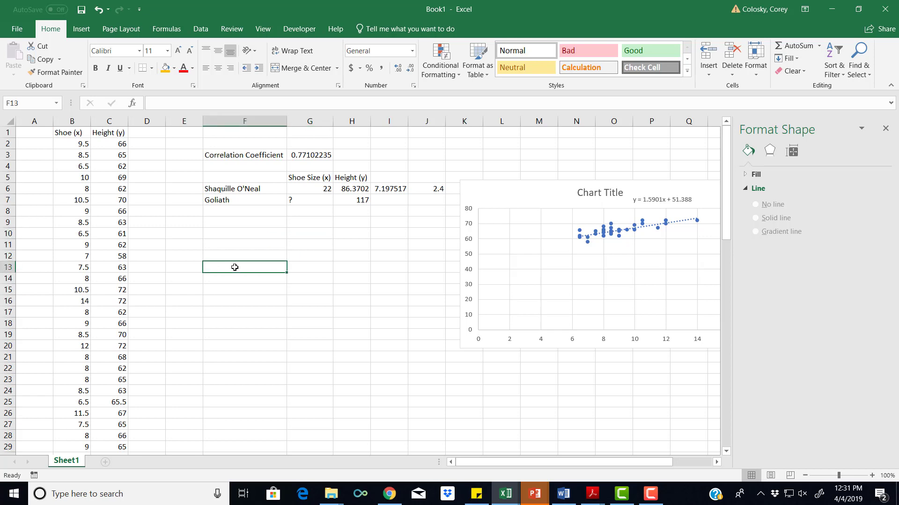
{"action": "type", "text": "y="}
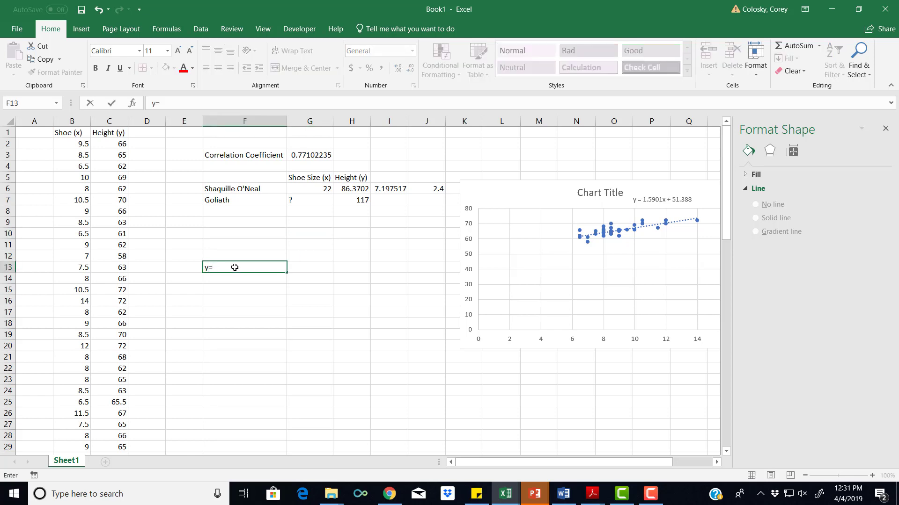
{"action": "key", "text": "BackSpace"}
{"action": "key", "text": "BackSpace"}
{"action": "type", "text": "="}
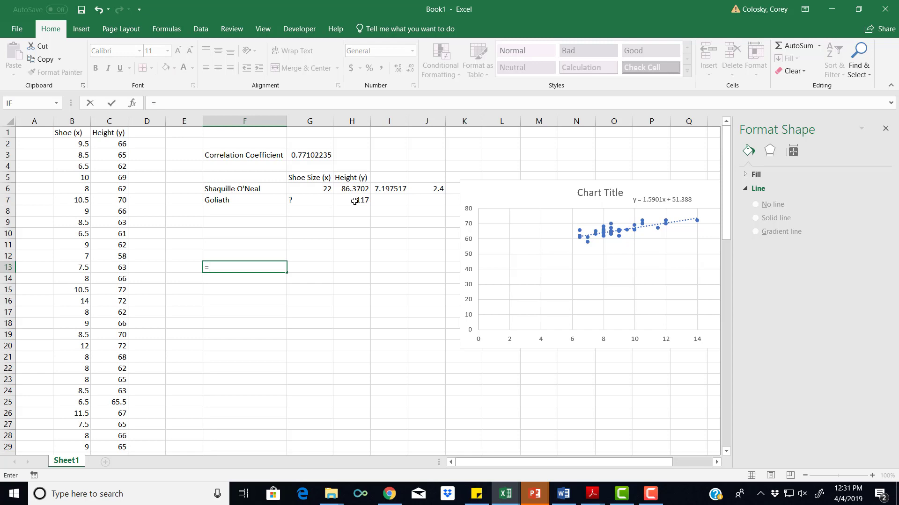
{"action": "left_click", "coordinate": [354, 200]}
{"action": "key", "text": "Return"}
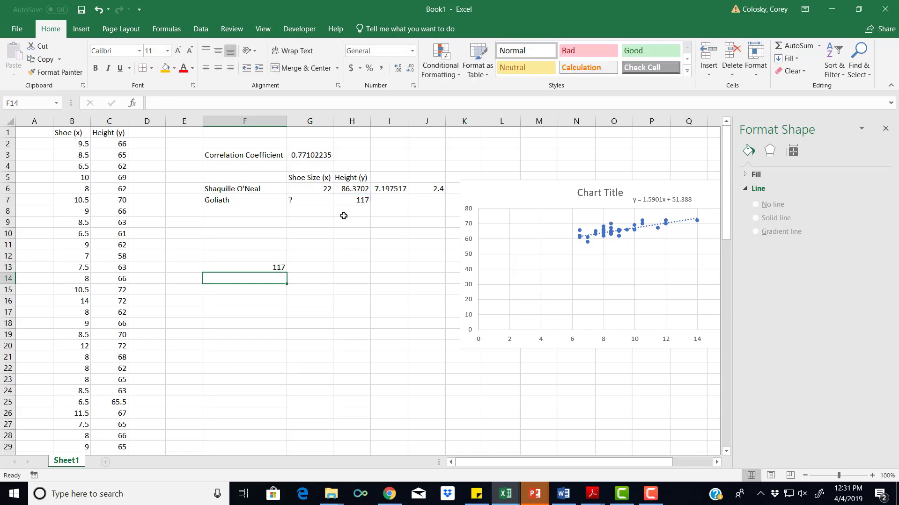
- Complete the trendline equation in row 13 with = in G13, 1.5901 in H13, x in I13 and +51.388 in J13
{"action": "left_click", "coordinate": [314, 268]}
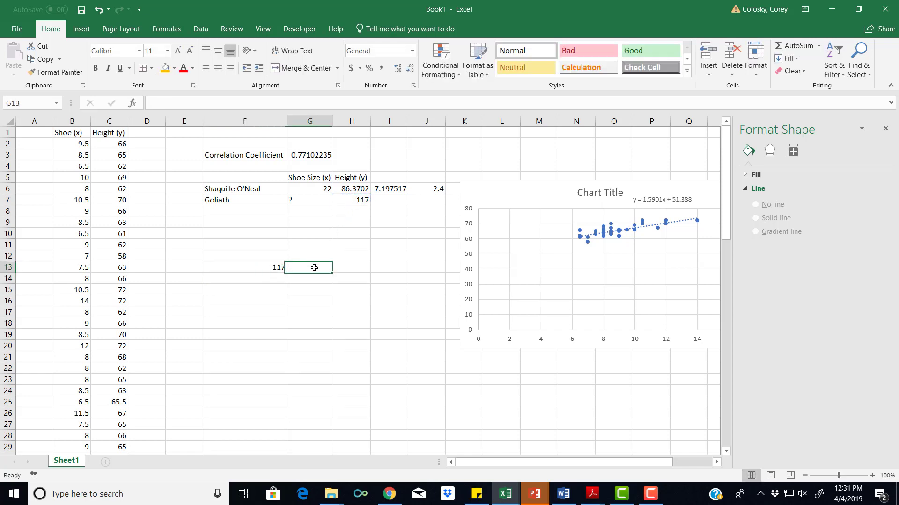
{"action": "type", "text": "="}
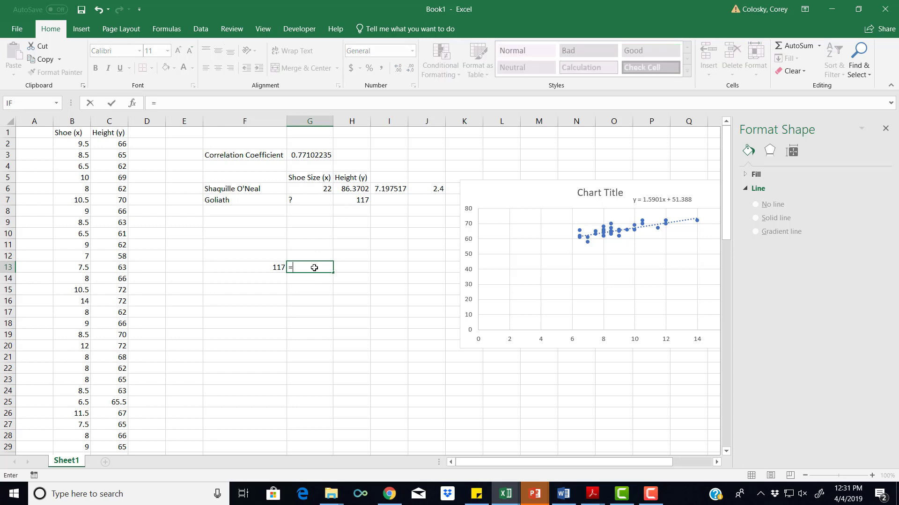
{"action": "key", "text": "Tab"}
{"action": "type", "text": "1."}
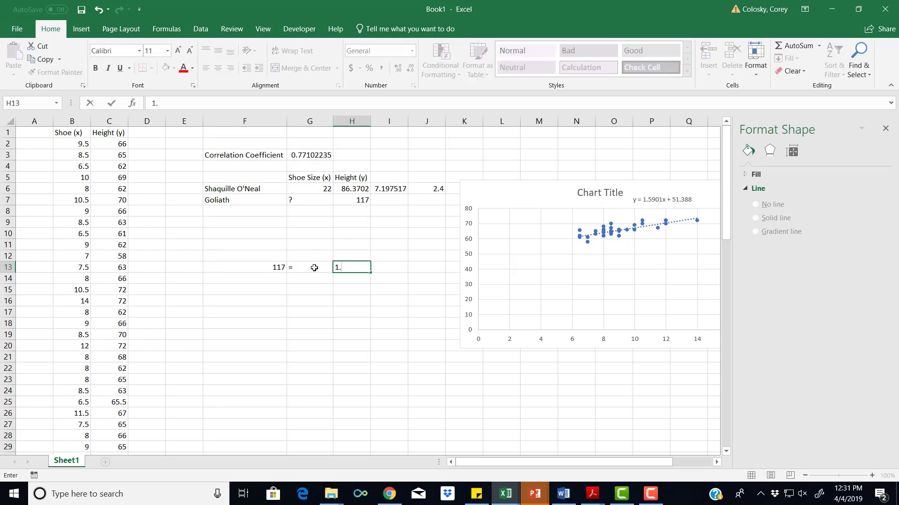
{"action": "type", "text": "5901"}
{"action": "key", "text": "Tab"}
{"action": "type", "text": "x"}
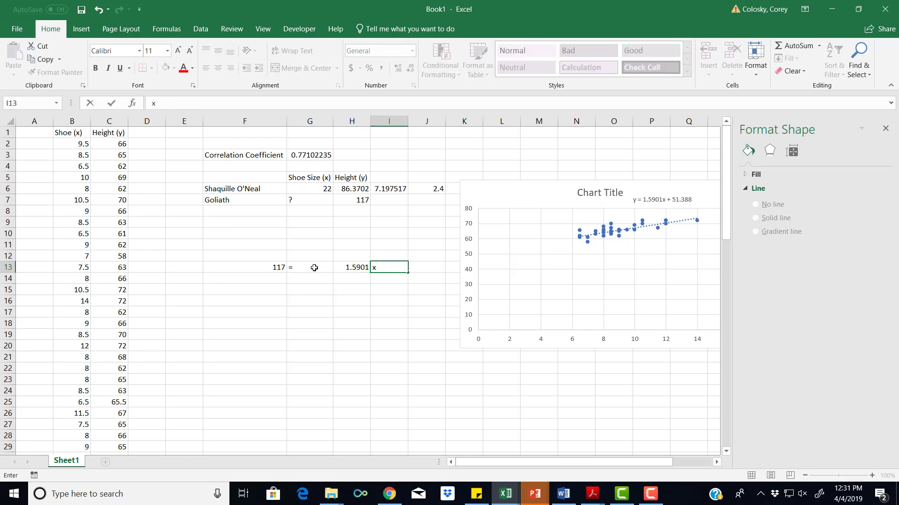
{"action": "key", "text": "Tab"}
{"action": "type", "text": "+51."}
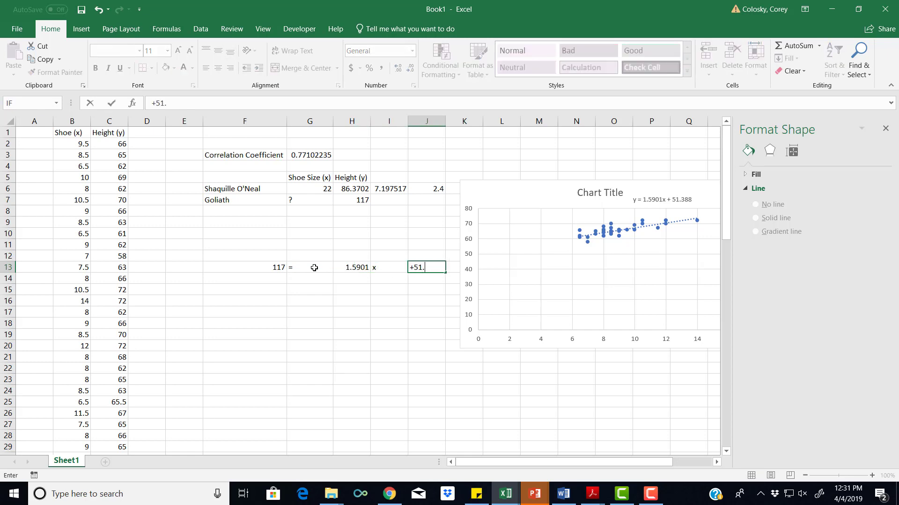
{"action": "type", "text": "388"}
{"action": "key", "text": "Return"}
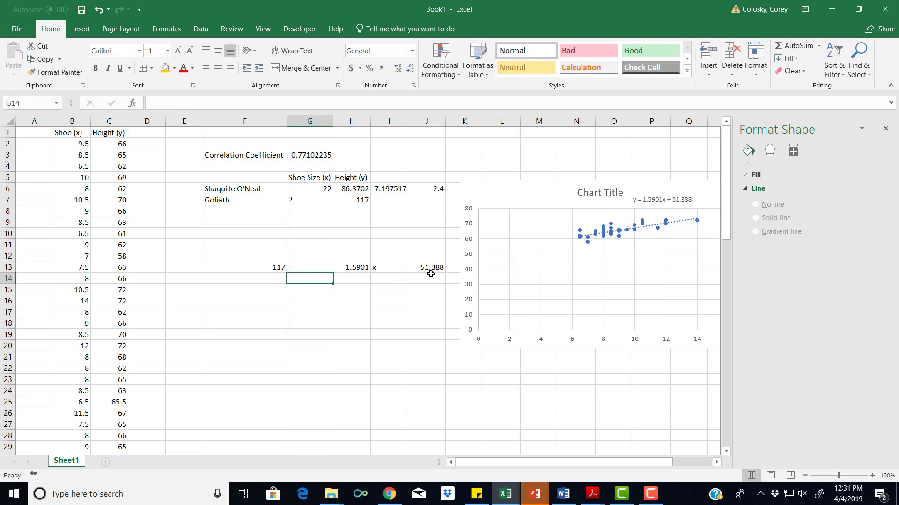
- Subtract the intercept from Goliath's height in F14 with the formula =F13-J13
{"action": "left_click", "coordinate": [279, 276]}
{"action": "type", "text": "="}
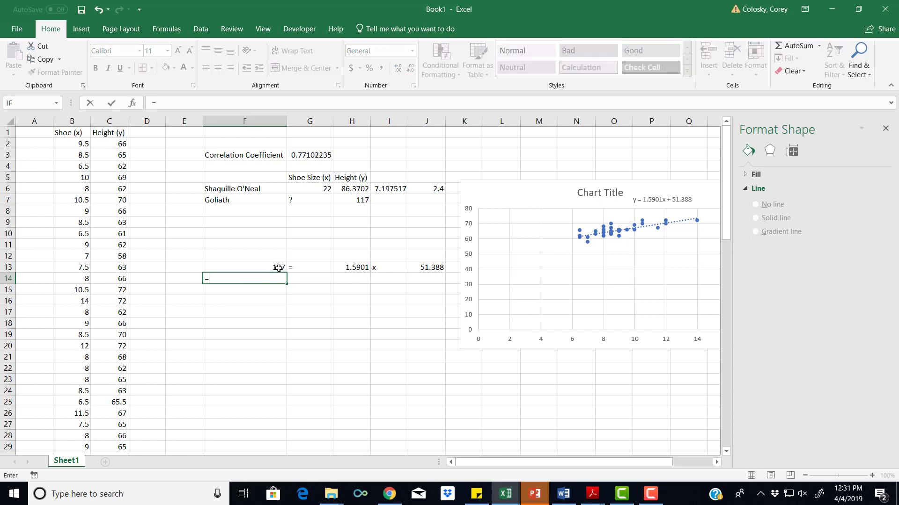
{"action": "left_click", "coordinate": [279, 268]}
{"action": "type", "text": "-"}
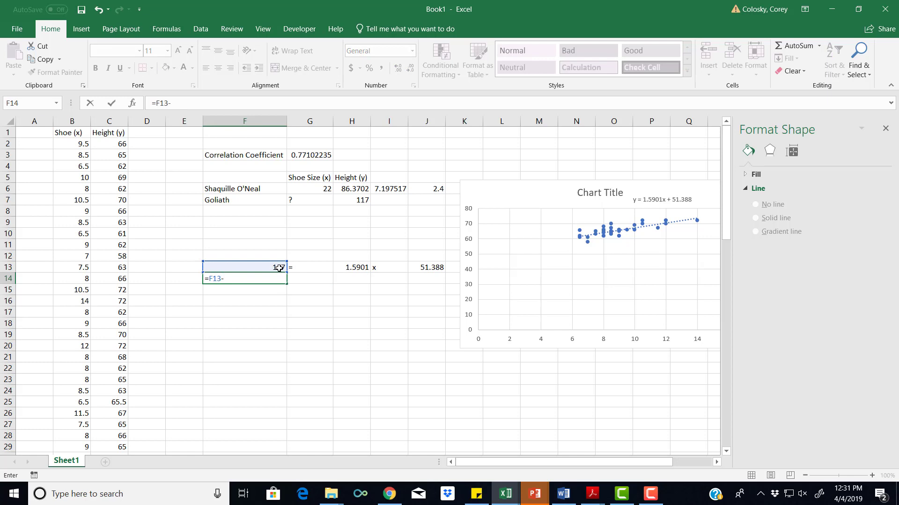
{"action": "left_click", "coordinate": [428, 268]}
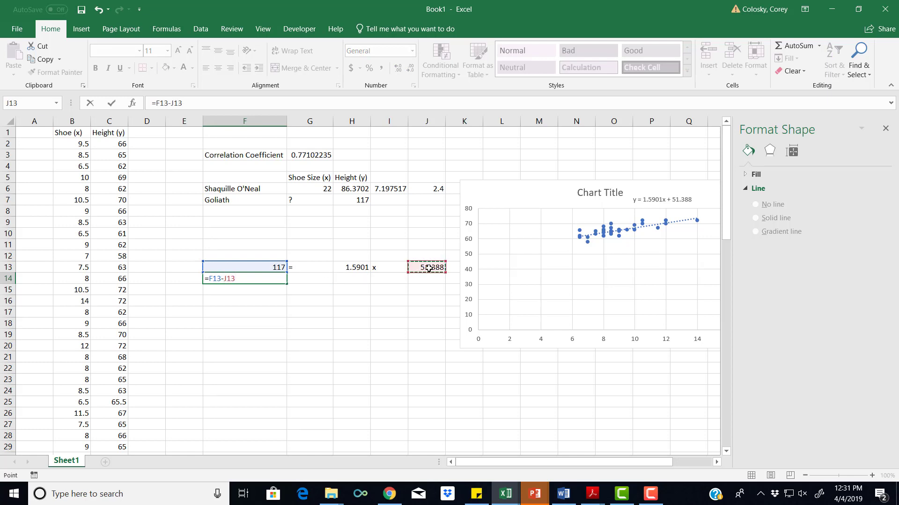
{"action": "key", "text": "Return"}
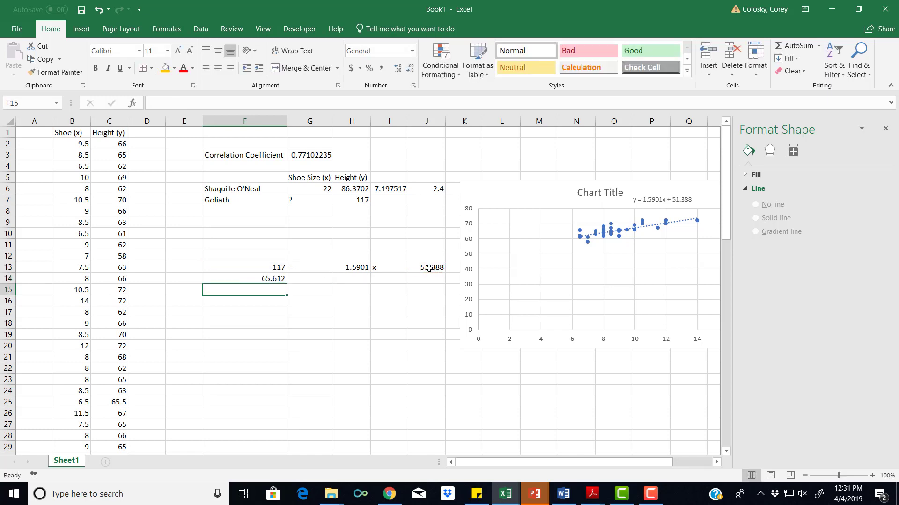
- Complete the equation in row 14 with = in G14, the formula =H13 in H14 and x in I14
{"action": "left_click", "coordinate": [323, 280]}
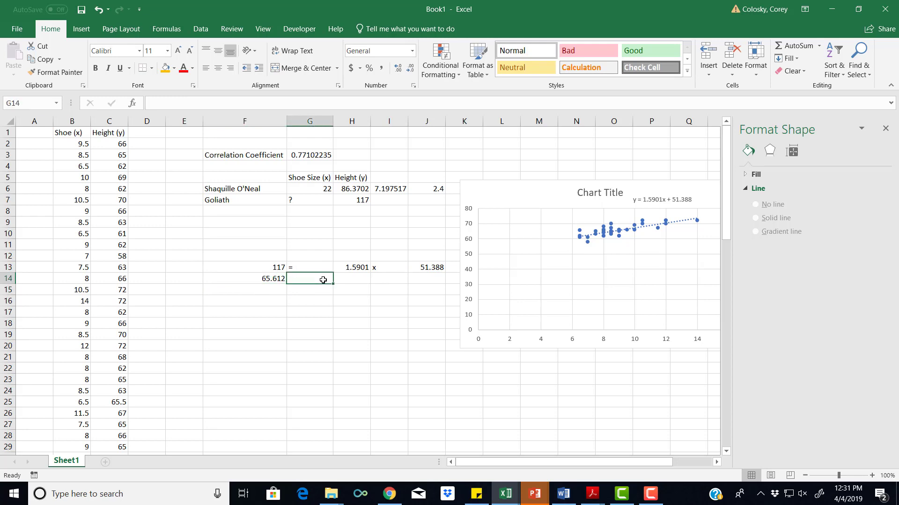
{"action": "type", "text": "="}
{"action": "key", "text": "Tab"}
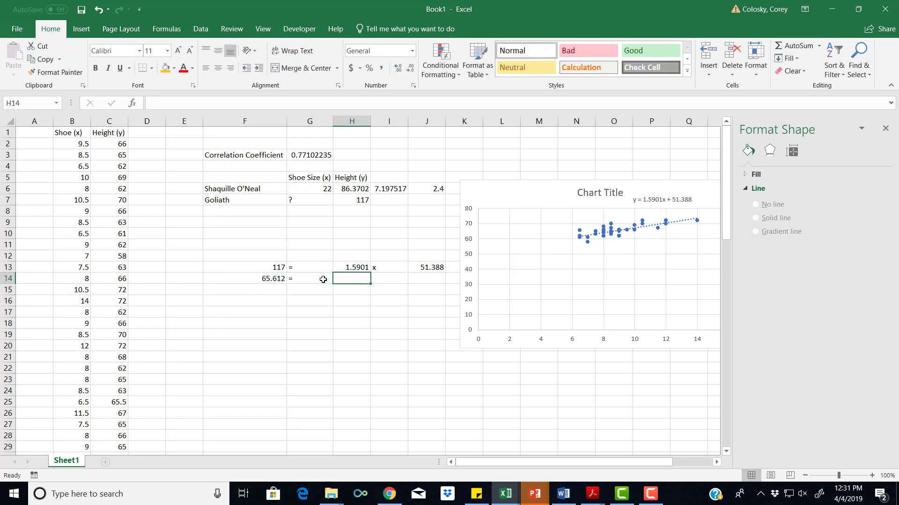
{"action": "type", "text": "1."}
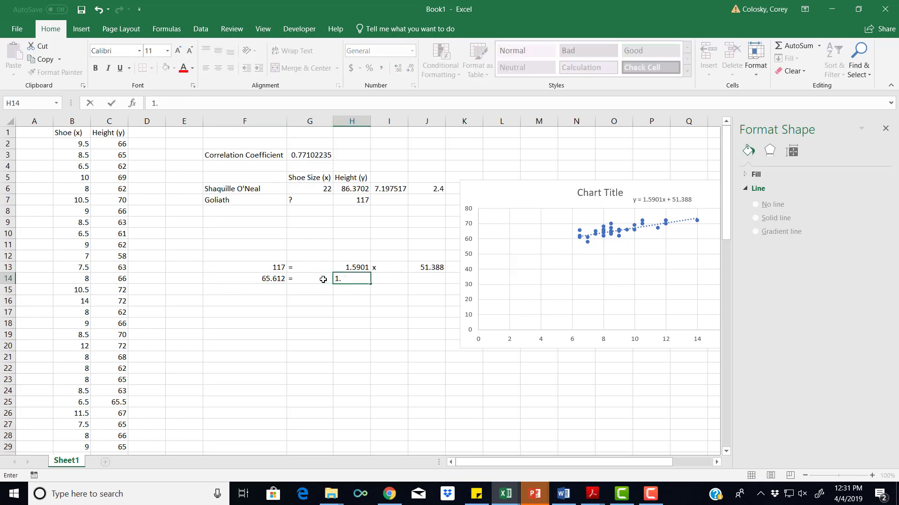
{"action": "key", "text": "BackSpace"}
{"action": "key", "text": "BackSpace"}
{"action": "type", "text": "="}
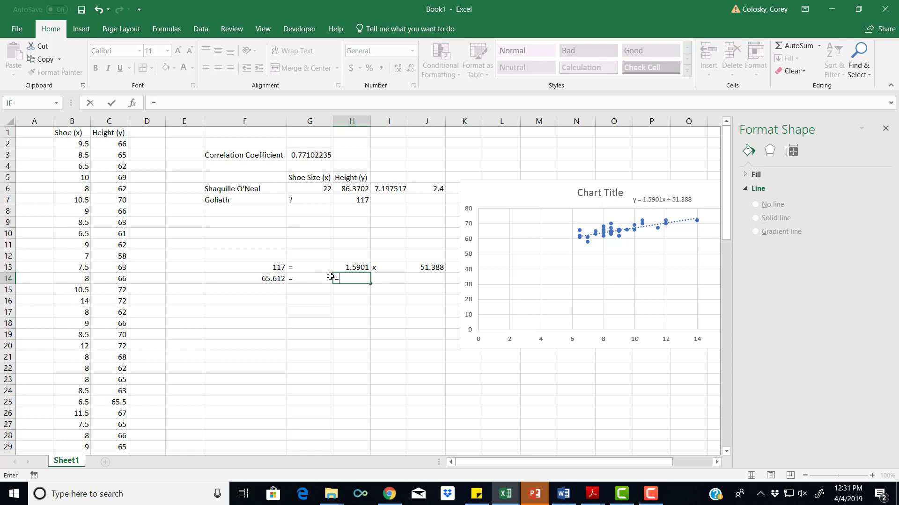
{"action": "left_click", "coordinate": [352, 266]}
{"action": "key", "text": "Return"}
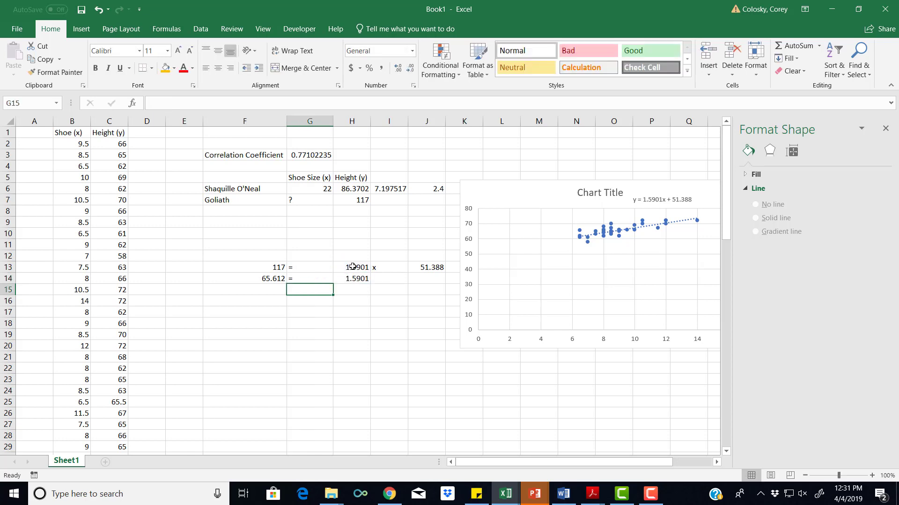
{"action": "left_click", "coordinate": [379, 276]}
{"action": "type", "text": "x"}
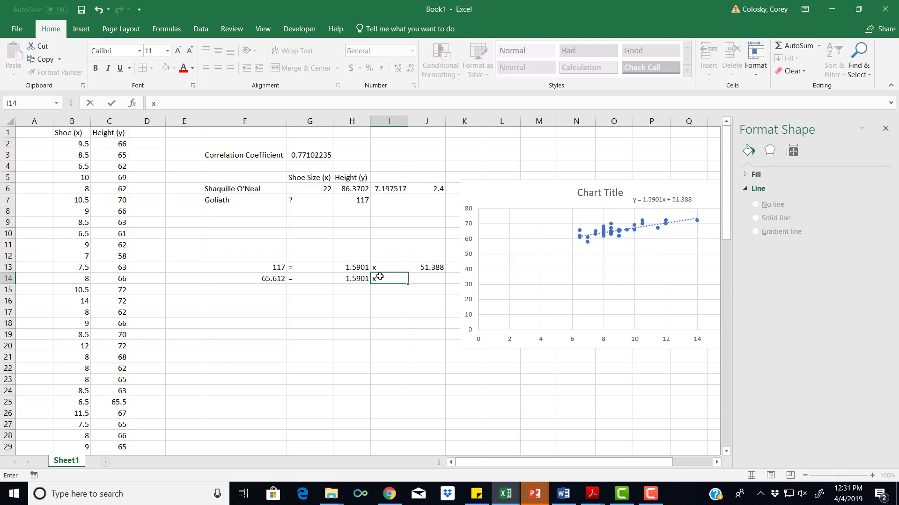
{"action": "key", "text": "Return"}
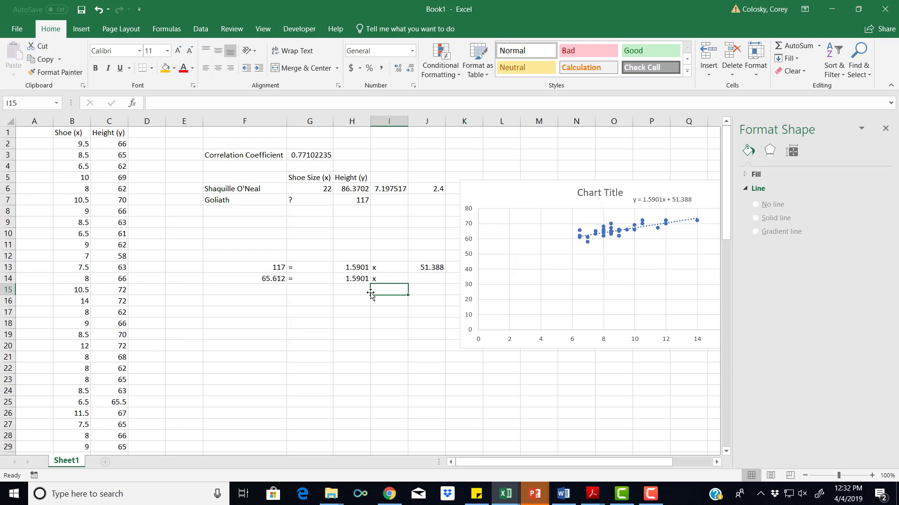
- Enter x in I15 as the isolated variable of the third equation row
{"action": "type", "text": "x"}
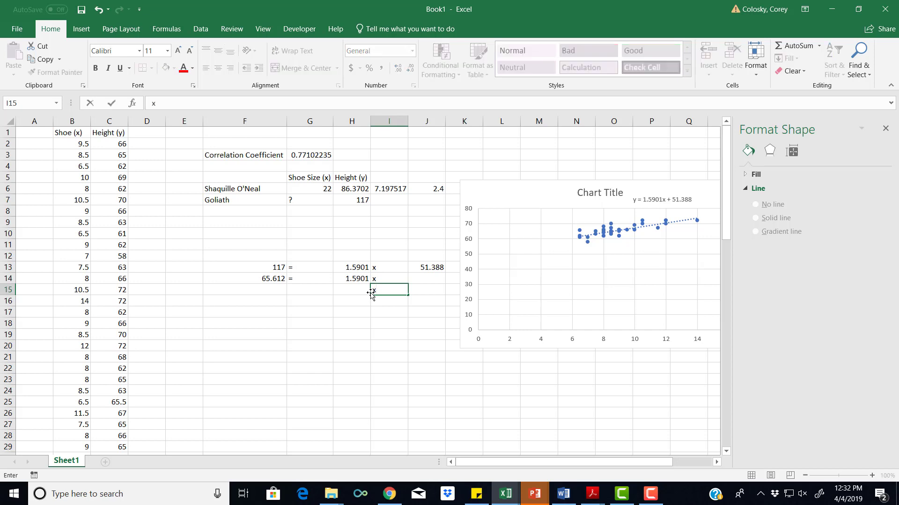
{"action": "key", "text": "Left"}
{"action": "key", "text": "Left"}
{"action": "key", "text": "Left"}
{"action": "key", "text": "Right"}
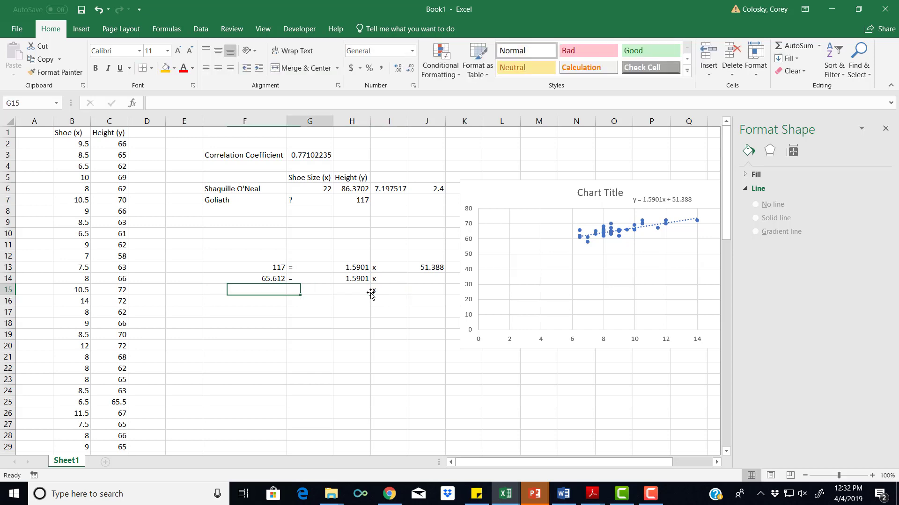
{"action": "type", "text": "="}
{"action": "key", "text": "Left"}
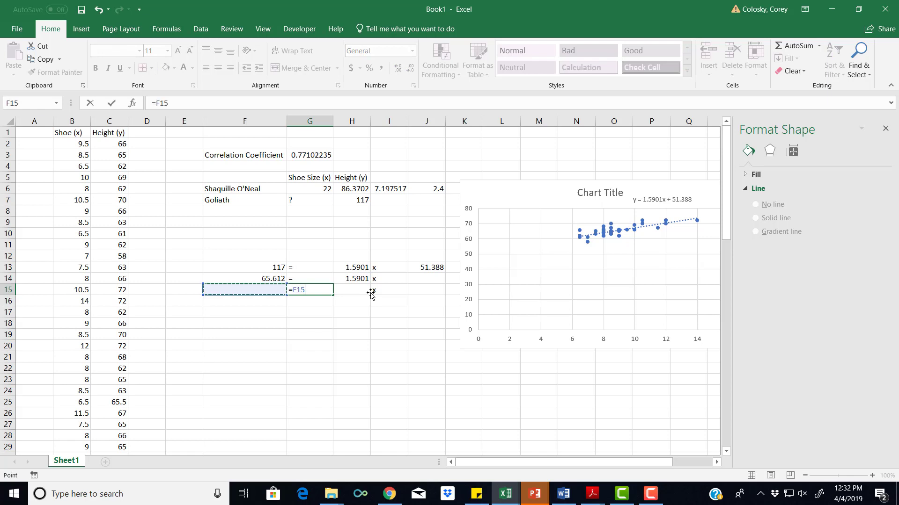
{"action": "key", "text": "BackSpace"}
{"action": "key", "text": "BackSpace"}
{"action": "key", "text": "BackSpace"}
{"action": "type", "text": "G"}
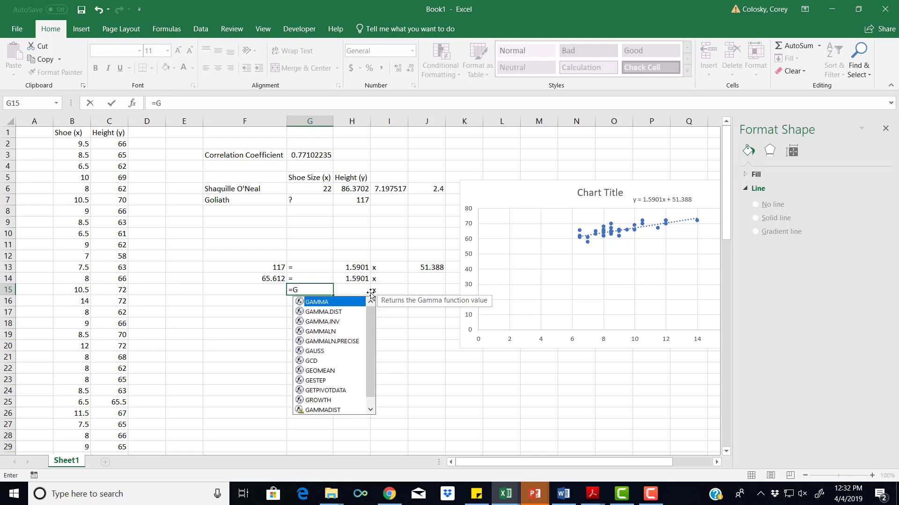
{"action": "key", "text": "BackSpace"}
{"action": "key", "text": "Left"}
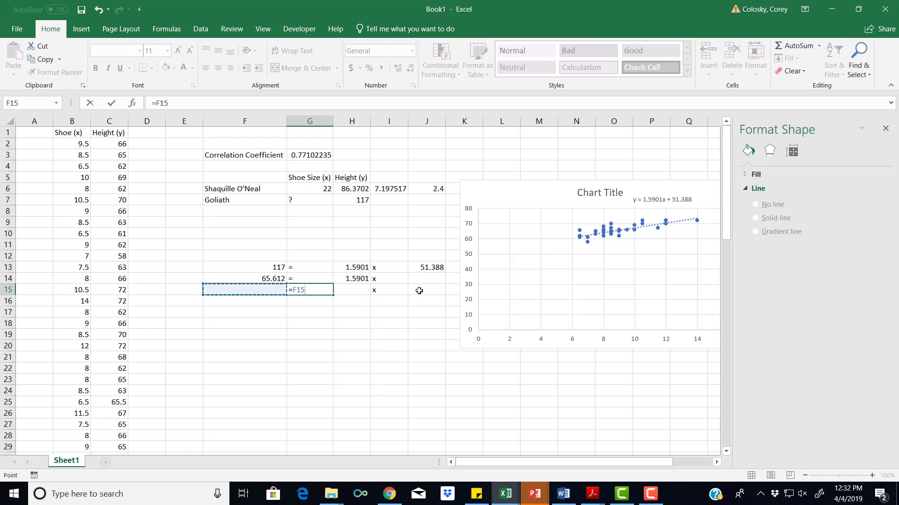
{"action": "key", "text": "BackSpace"}
{"action": "key", "text": "BackSpace"}
{"action": "key", "text": "BackSpace"}
{"action": "key", "text": "BackSpace"}
{"action": "key", "text": "Return"}
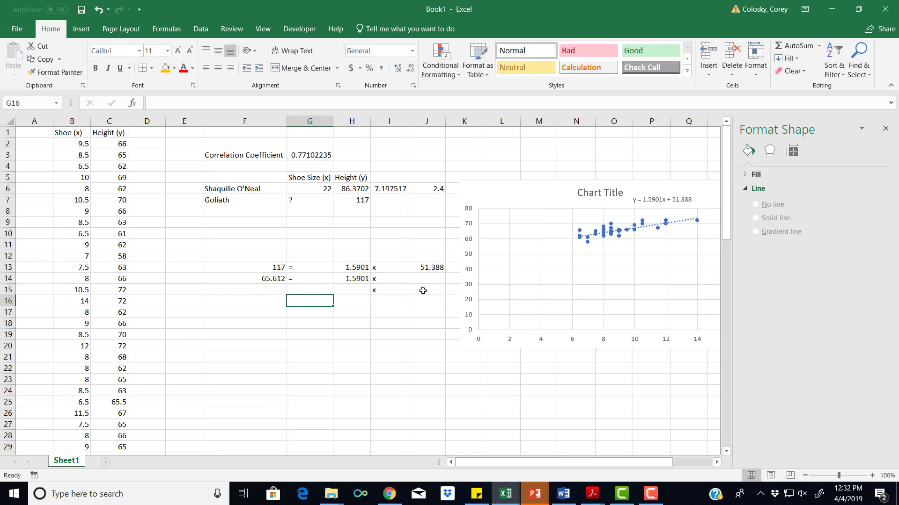
- Enter an equals sign as text in G15
{"action": "key", "text": "Up"}
{"action": "type", "text": "'="}
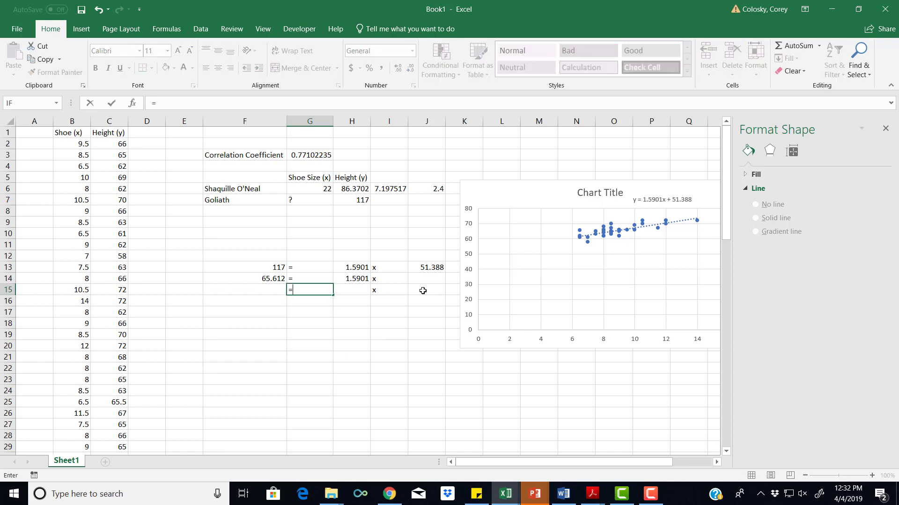
{"action": "key", "text": "Return"}
- Solve for Goliath's shoe size in F15 by dividing by the slope with the formula =F14/H14
{"action": "left_click", "coordinate": [272, 289]}
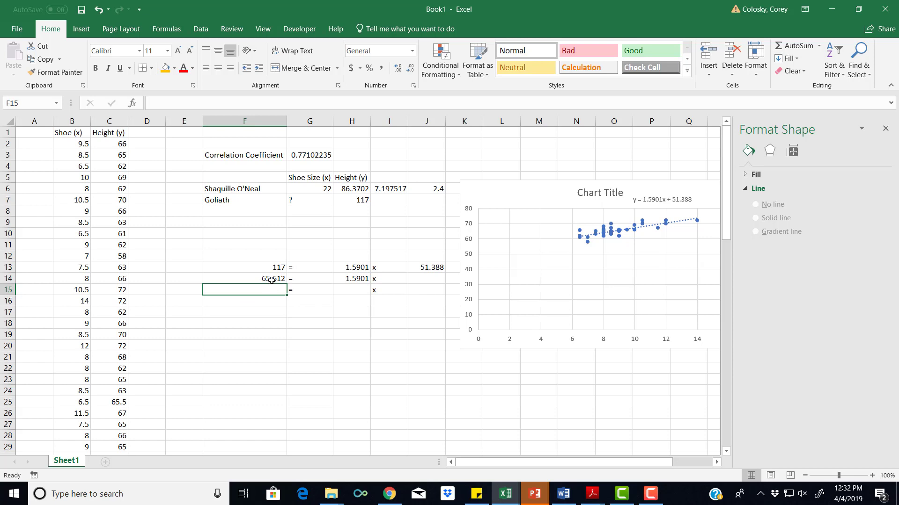
{"action": "left_click", "coordinate": [271, 279]}
{"action": "key", "text": "Down"}
{"action": "type", "text": "="}
{"action": "left_click", "coordinate": [271, 279]}
{"action": "type", "text": "/"}
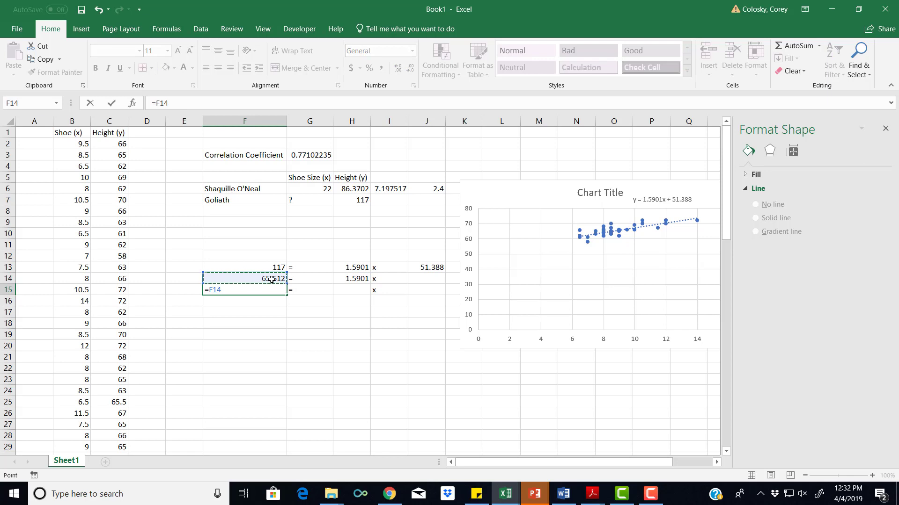
{"action": "left_click", "coordinate": [351, 277]}
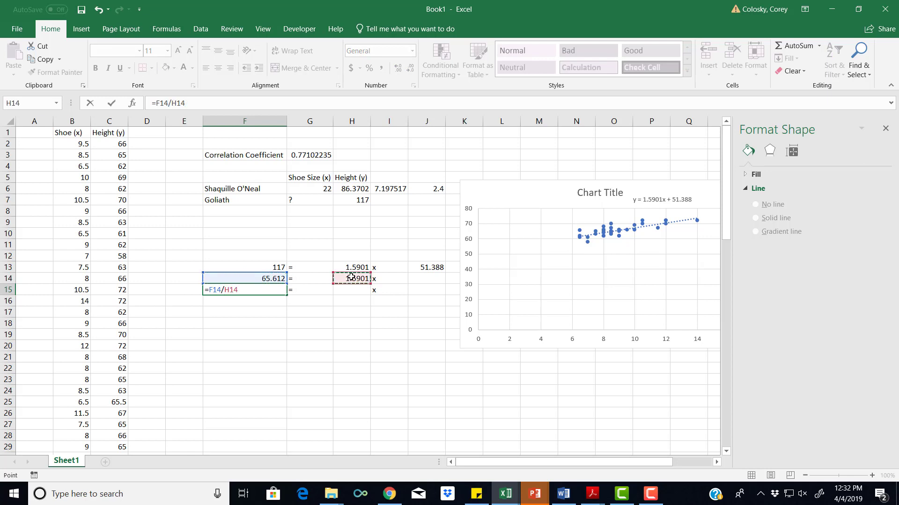
{"action": "key", "text": "Return"}
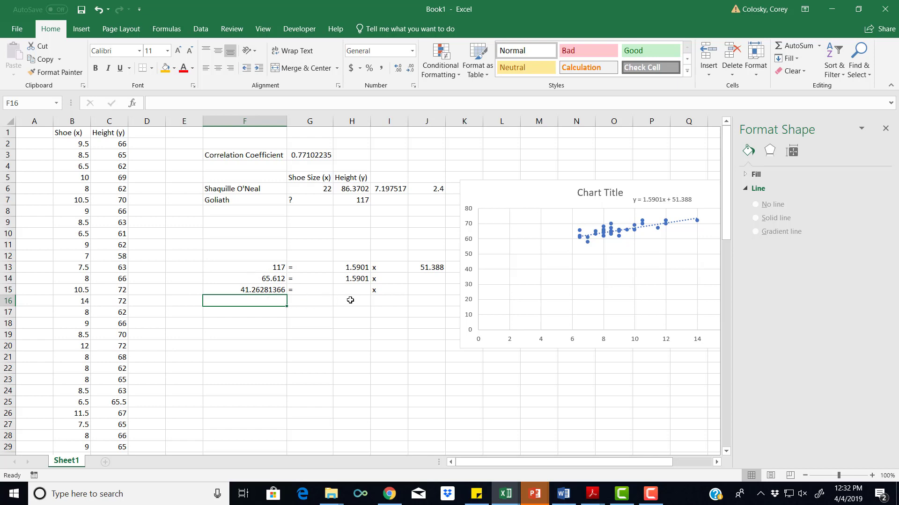
- Check the reference in F13 against Goliath's height in H7
{"action": "left_click", "coordinate": [276, 267]}
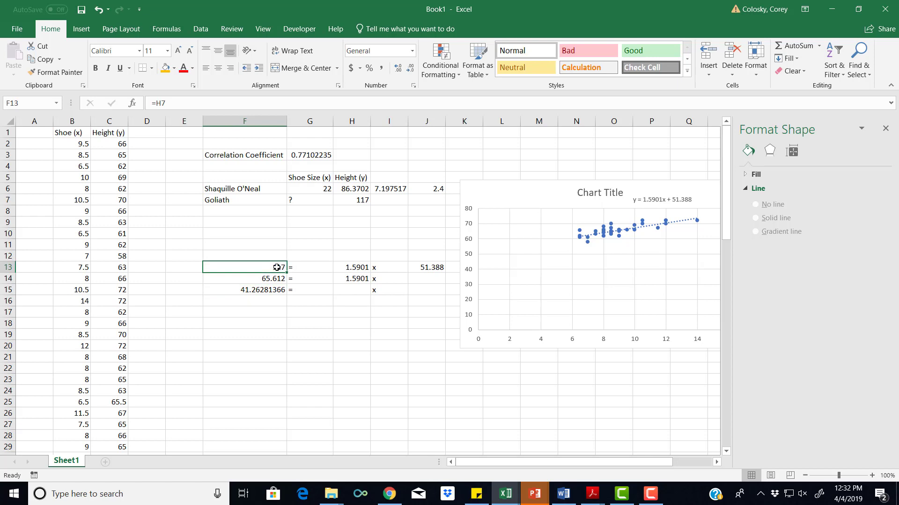
{"action": "left_click", "coordinate": [352, 201]}
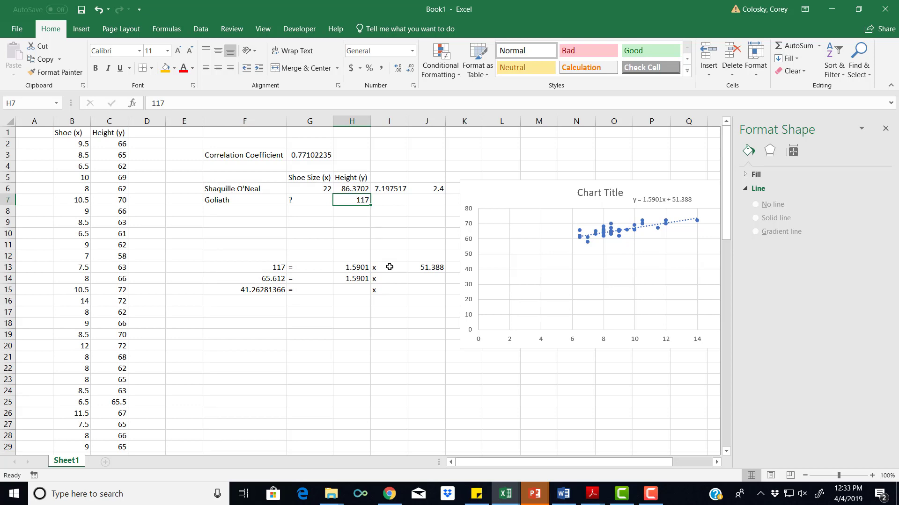
- Set Goliath's height in H7 to 120 and check the resulting shoe size in F15
{"action": "type", "text": "120"}
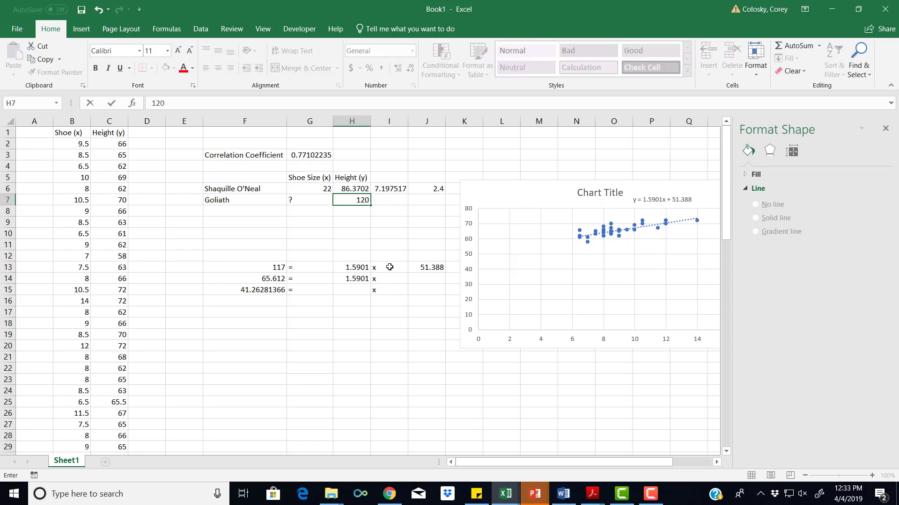
{"action": "key", "text": "Return"}
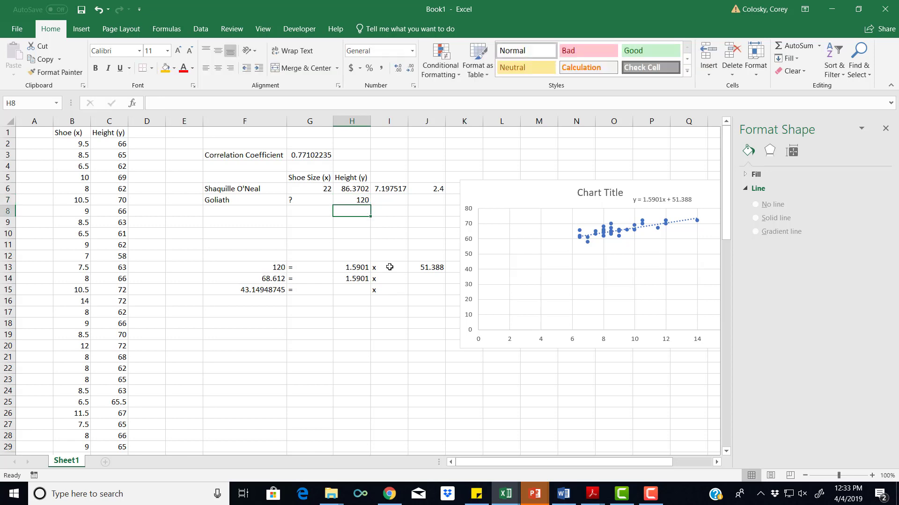
{"action": "left_click", "coordinate": [271, 294]}
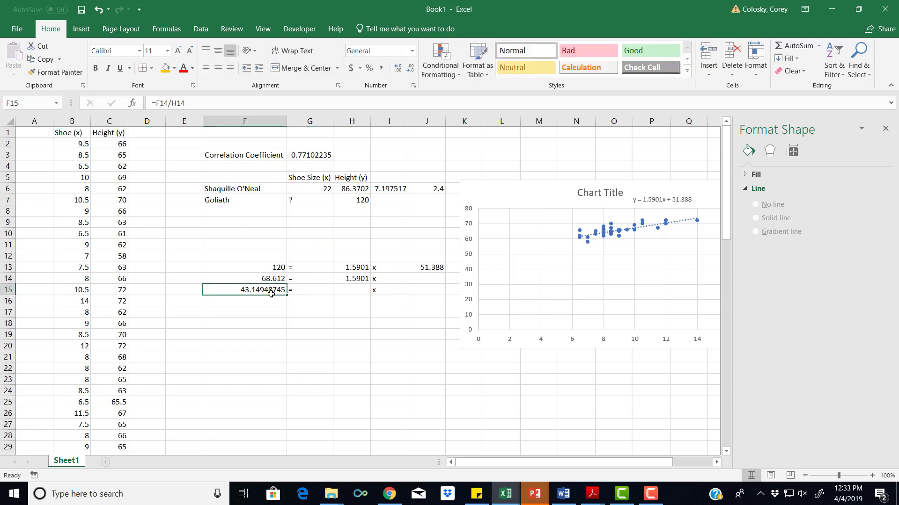
{"action": "left_click", "coordinate": [358, 201]}
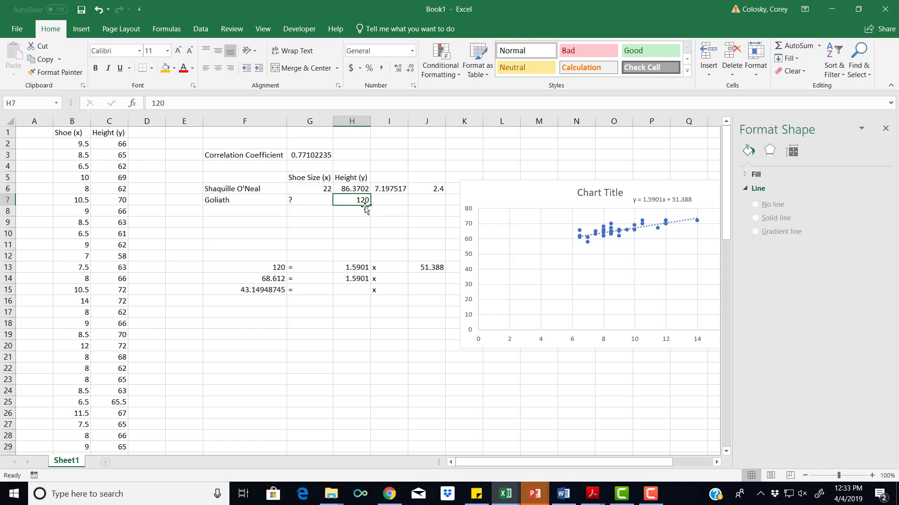
{"action": "left_click", "coordinate": [282, 327]}
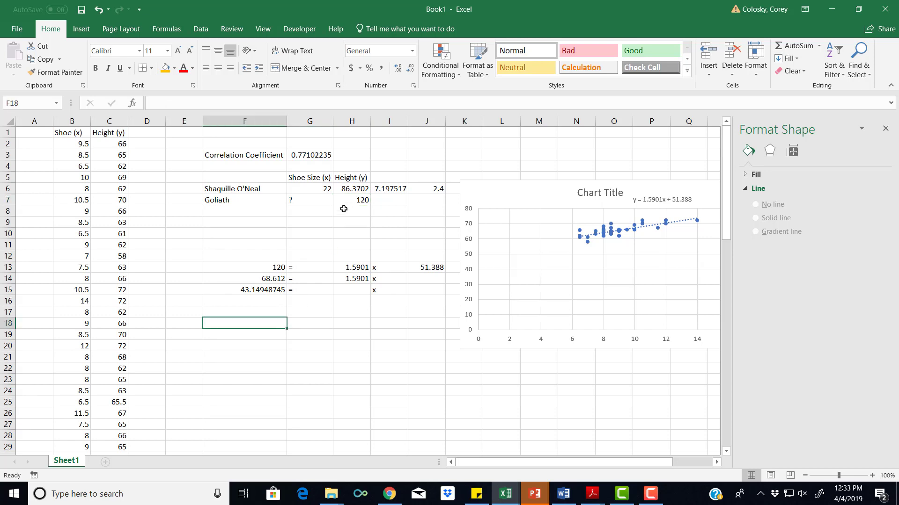
- Change Goliath's height in H7 to 132 to recalculate the predicted shoe size
{"action": "left_click", "coordinate": [360, 203]}
{"action": "type", "text": "1"}
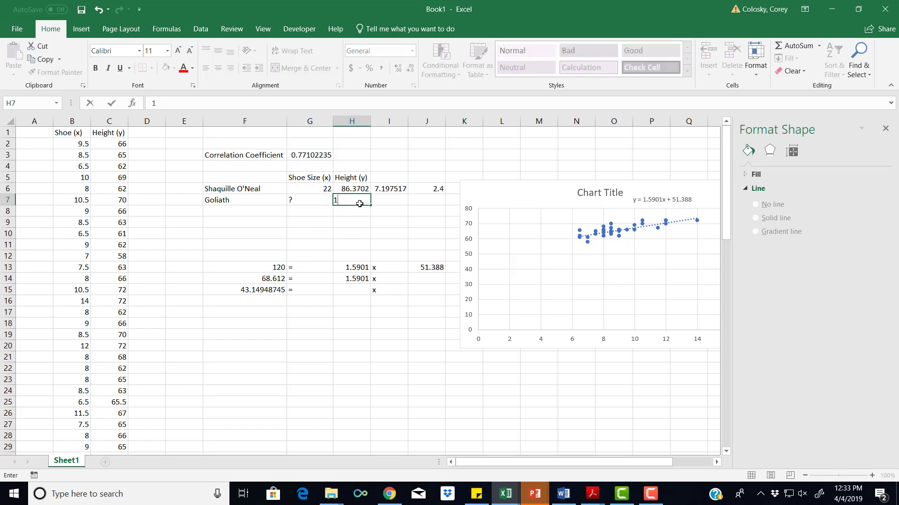
{"action": "type", "text": "32"}
{"action": "key", "text": "Return"}
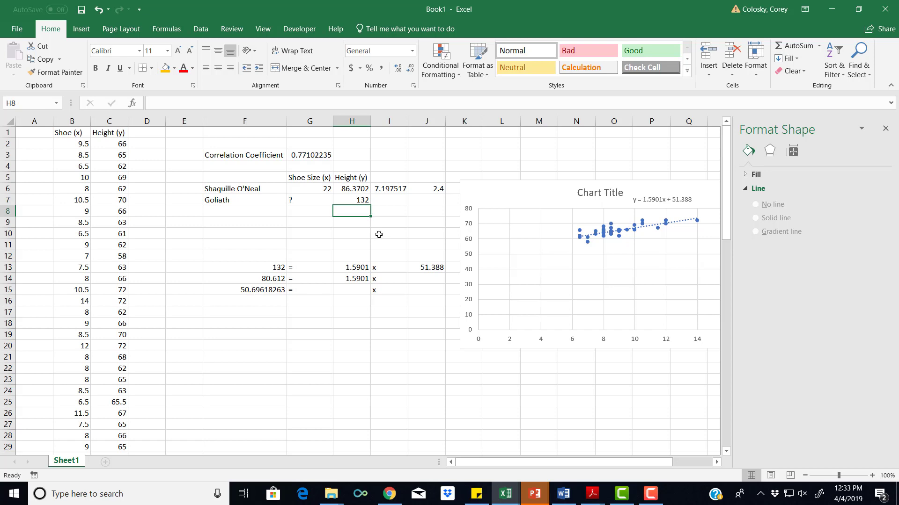
- Test the equation with a height of 73 in H7 and check the predicted shoe size in F15
{"action": "left_click", "coordinate": [361, 200]}
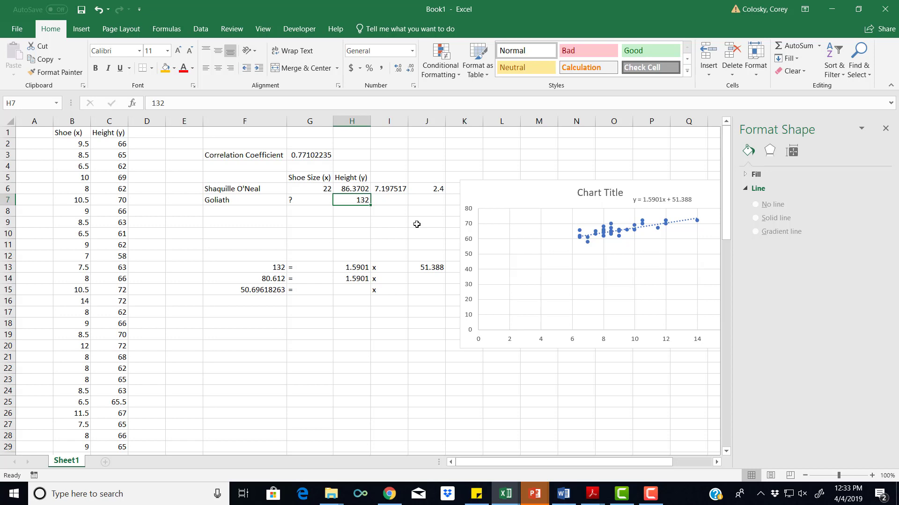
{"action": "type", "text": "73"}
{"action": "key", "text": "Return"}
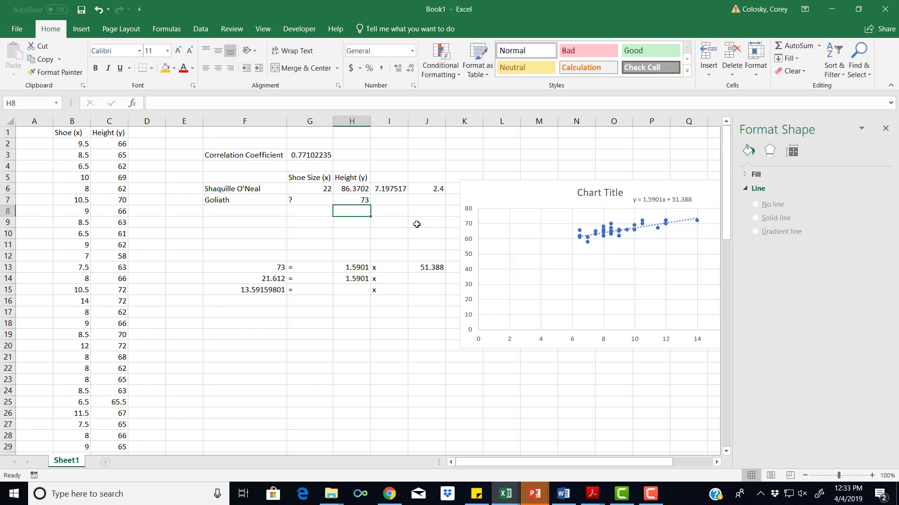
{"action": "left_click", "coordinate": [265, 292]}
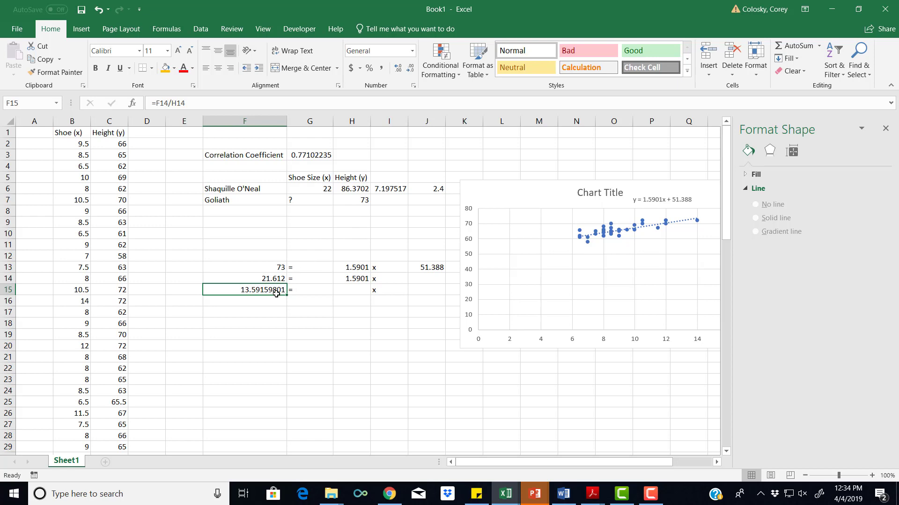
- Enter 69 as the height in H7 to predict the shoe size for that height
{"action": "left_click", "coordinate": [357, 203]}
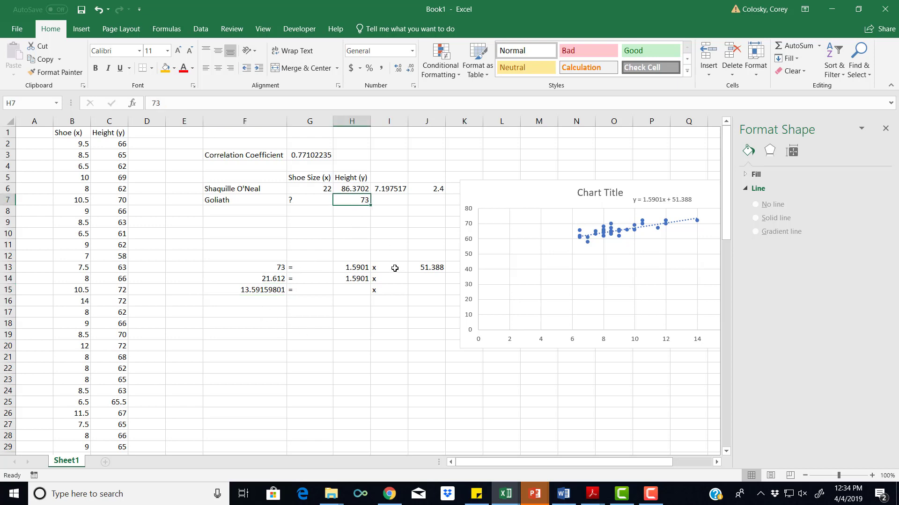
{"action": "type", "text": "69"}
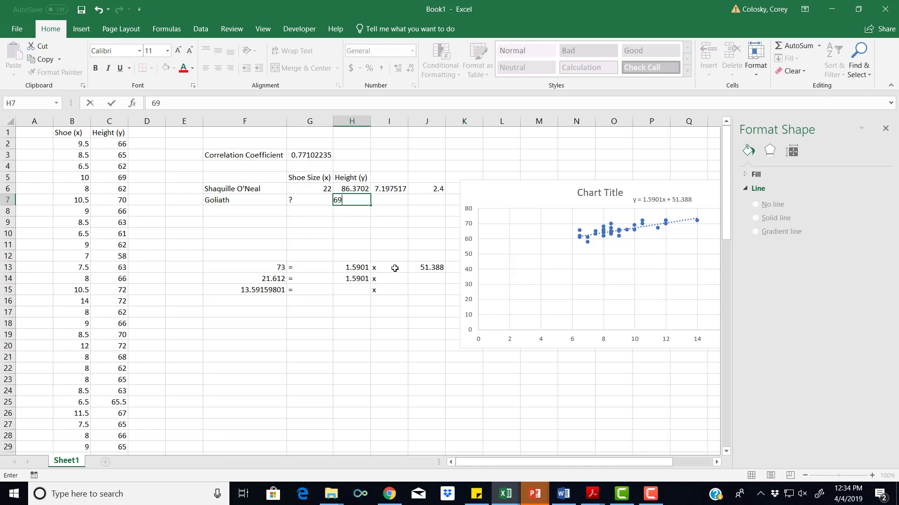
{"action": "key", "text": "Return"}
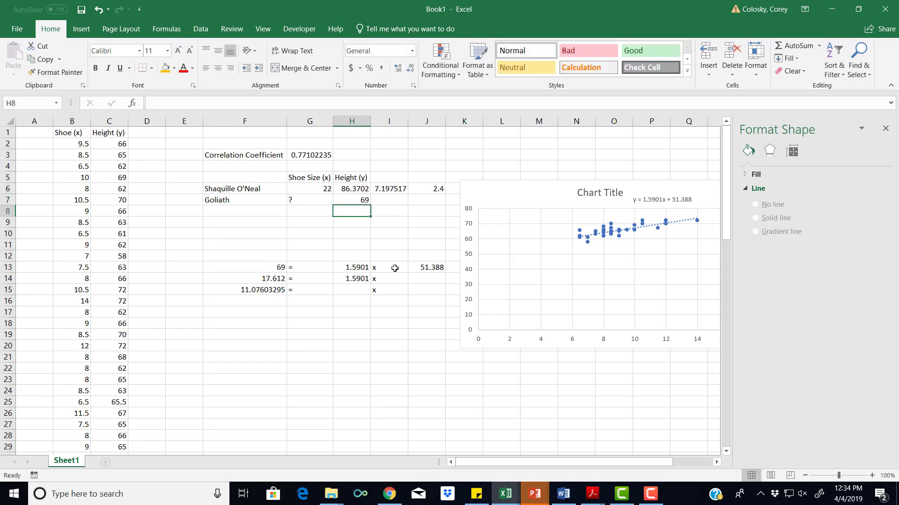